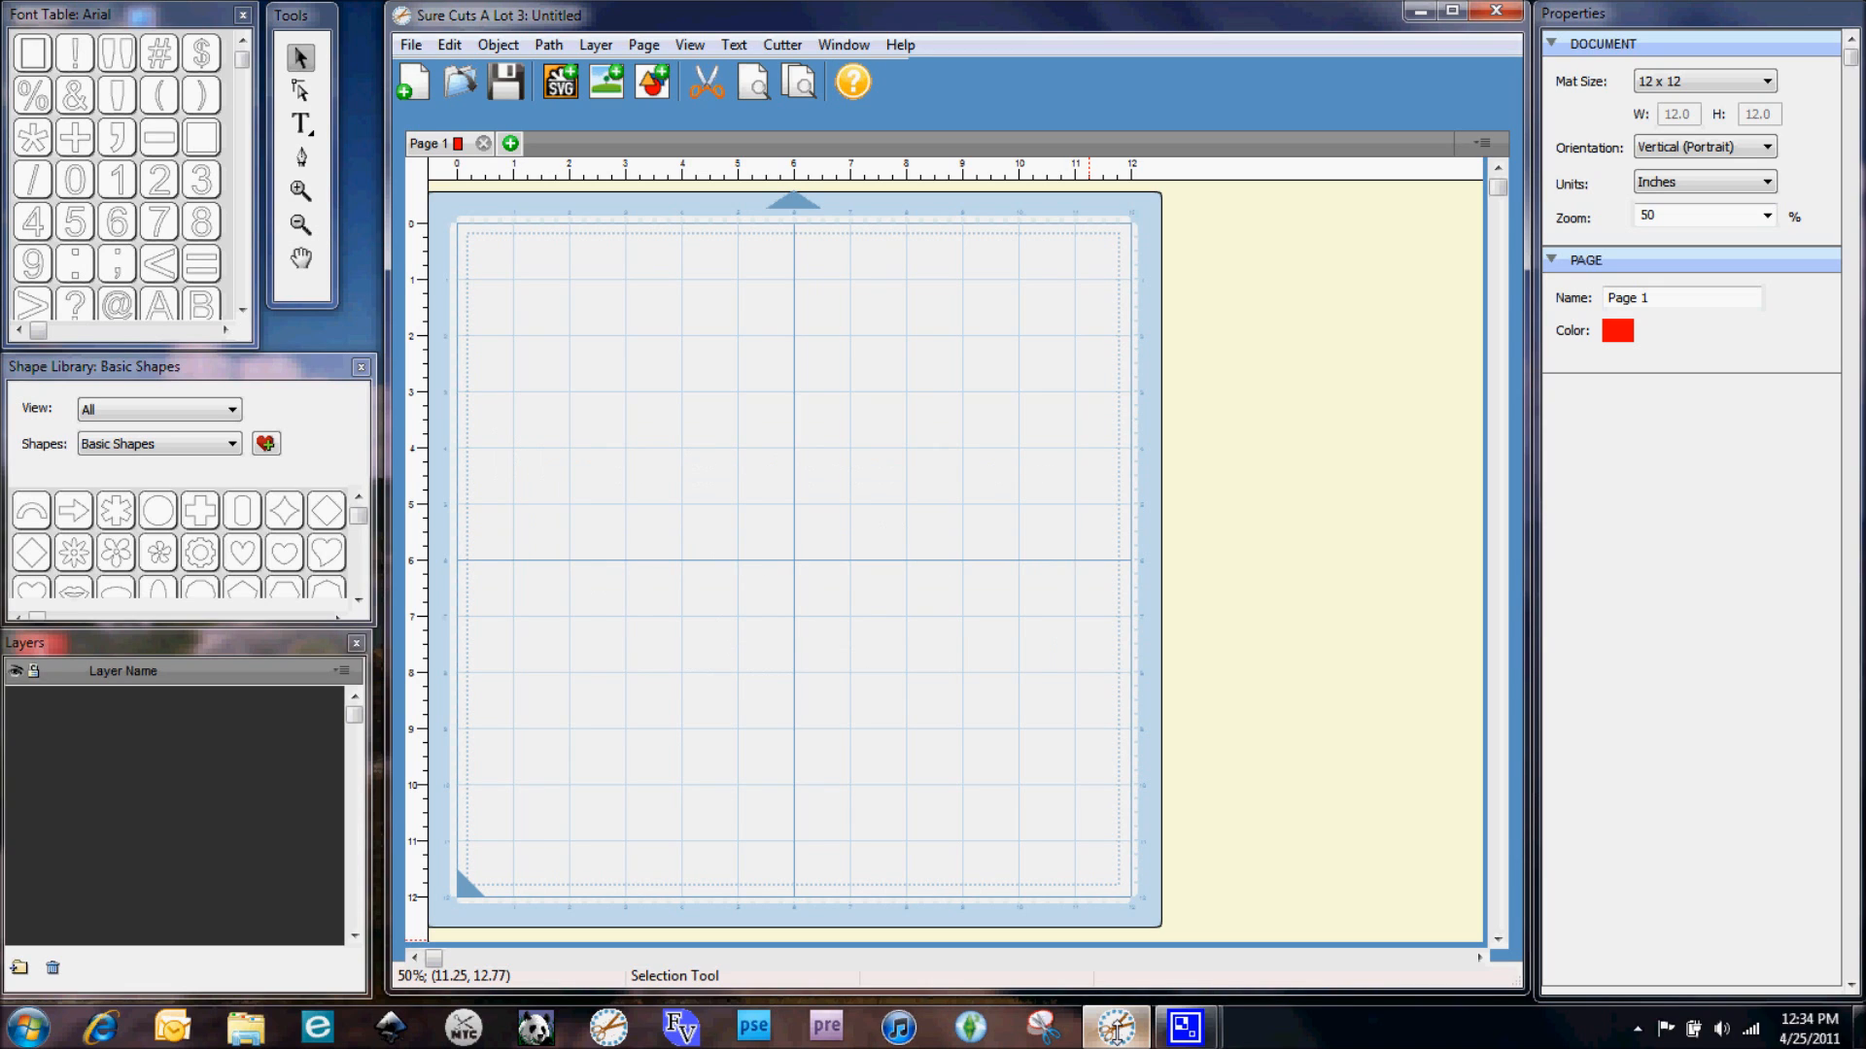
left_click(784, 45)
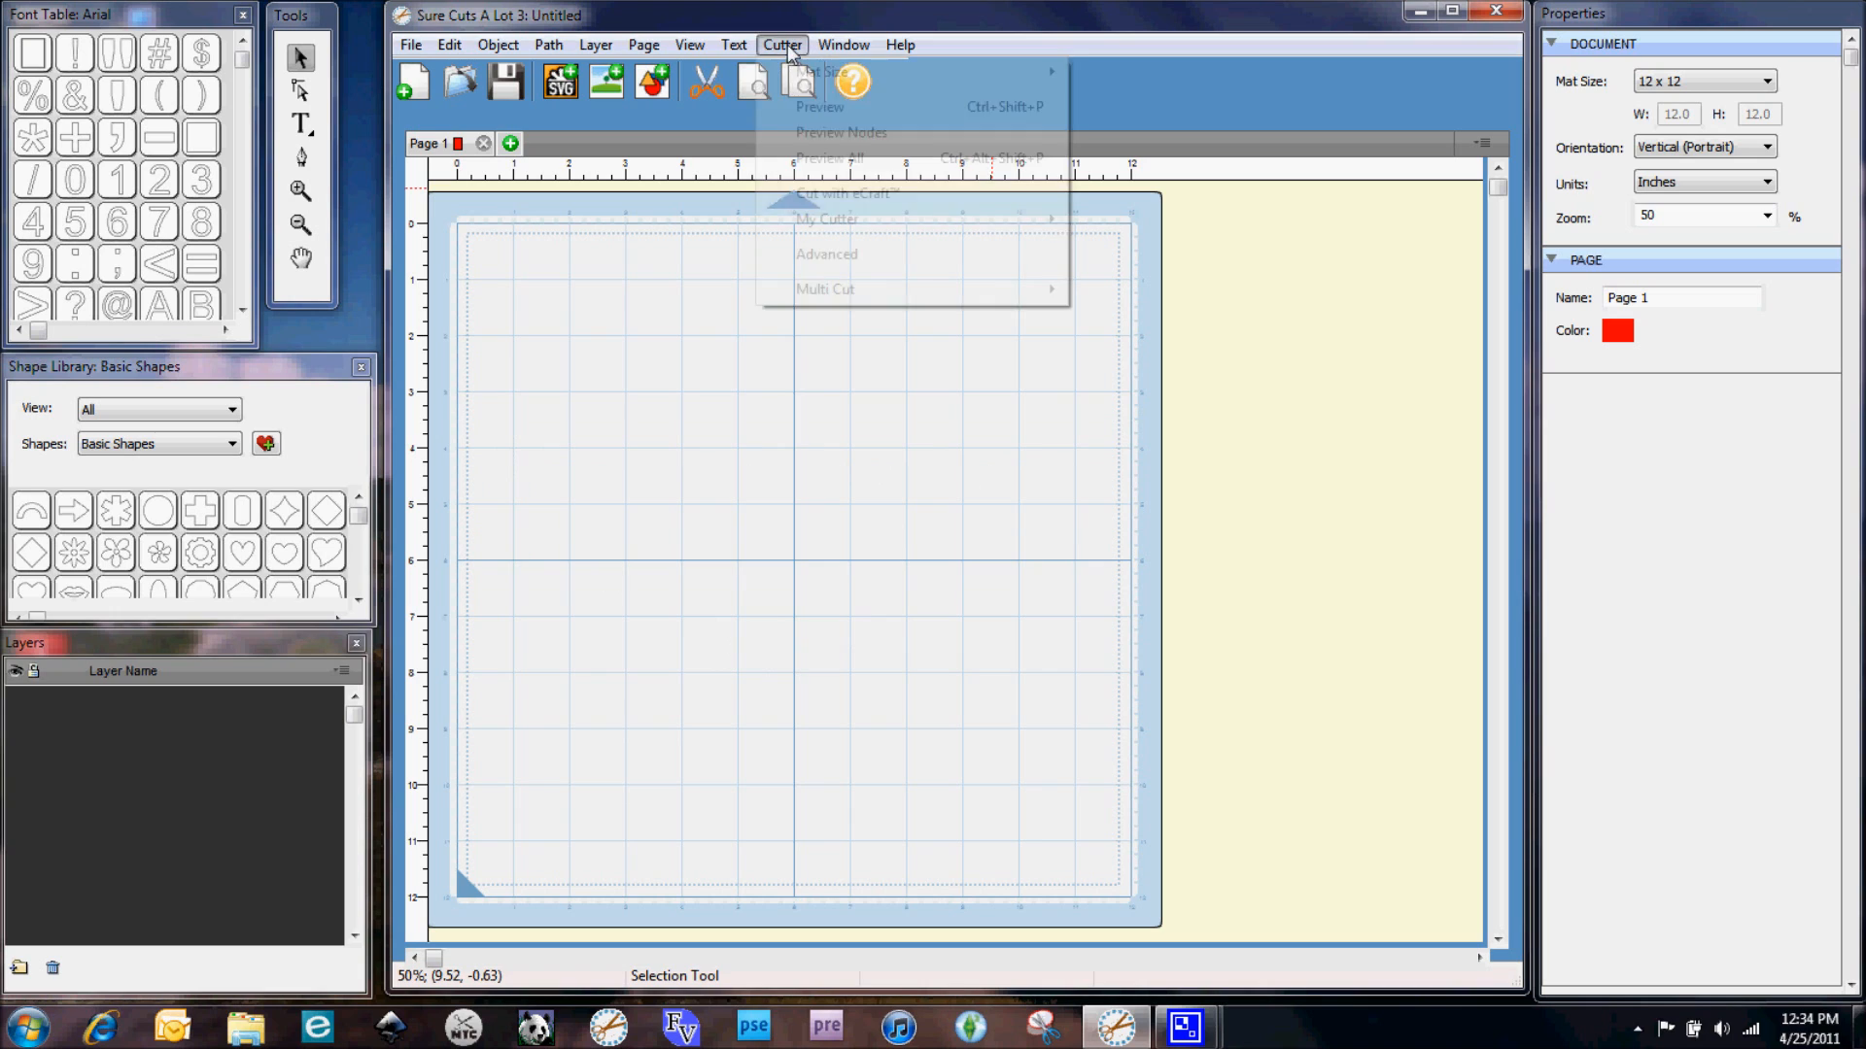
mouse_move(850, 227)
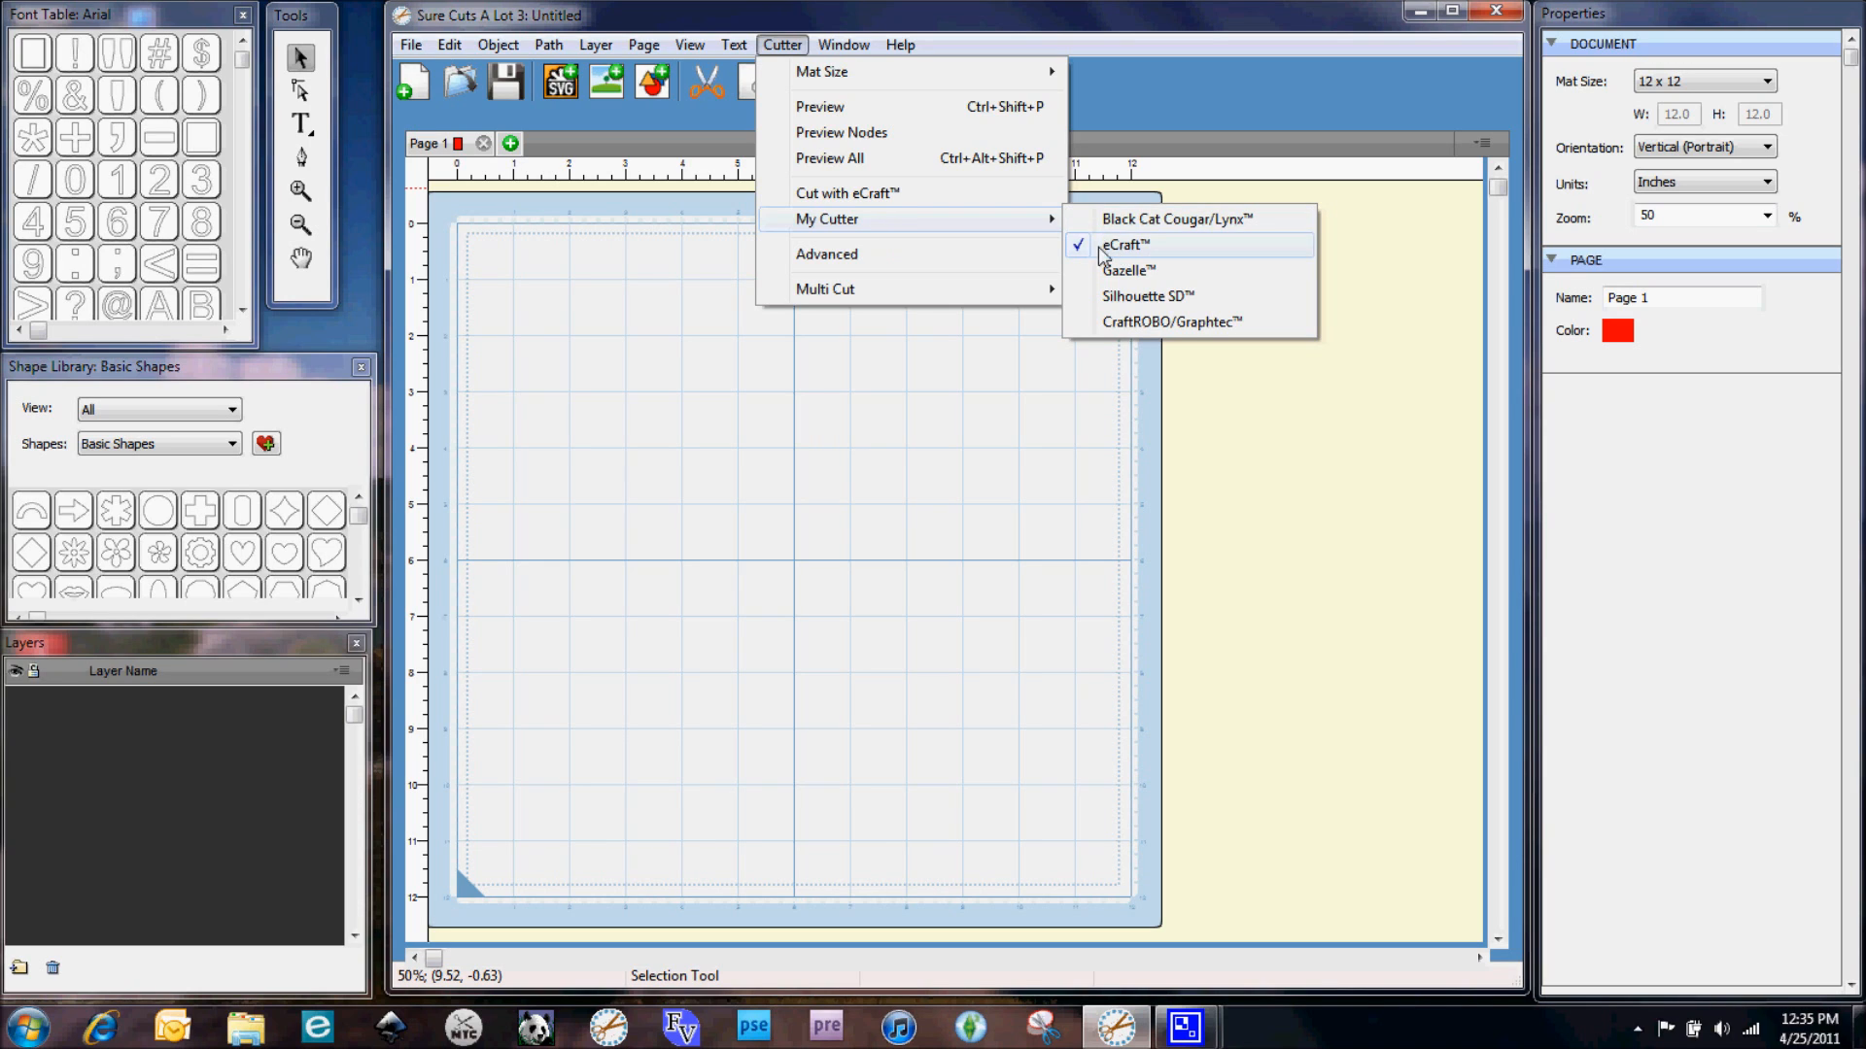
left_click(631, 456)
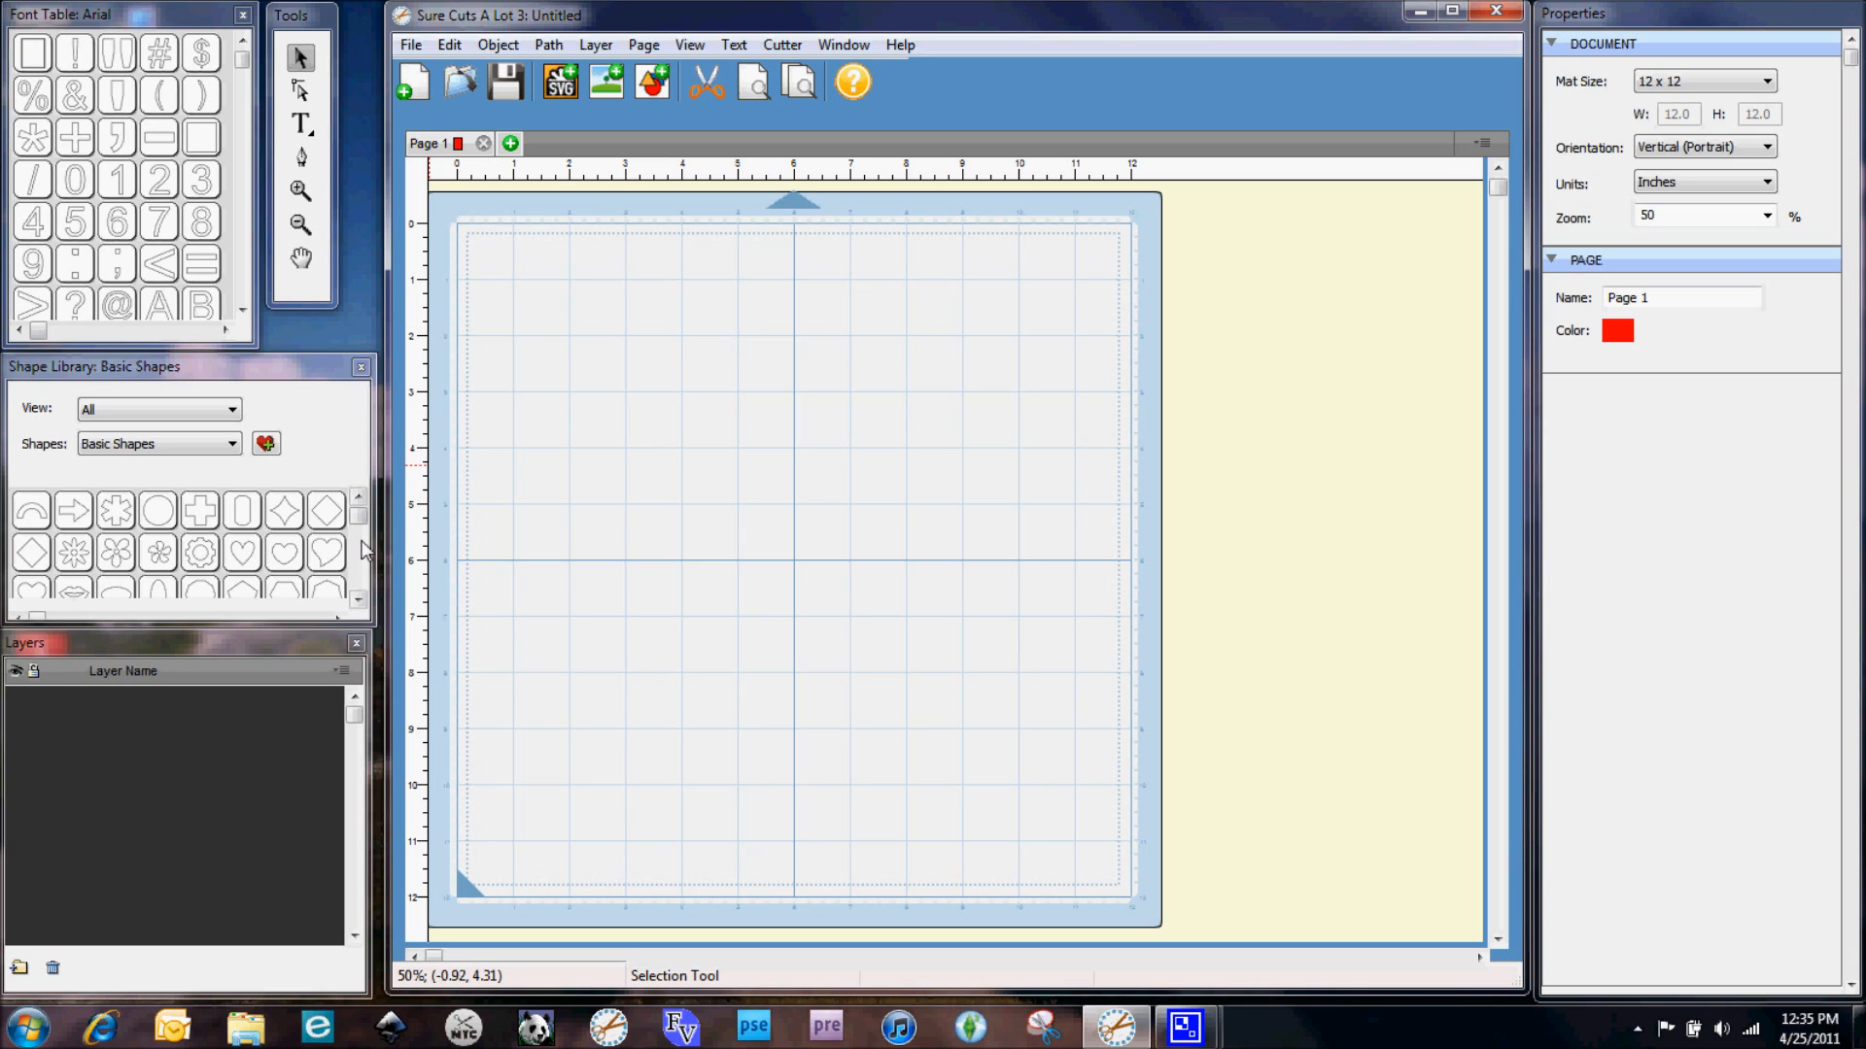
Add four squares from the Basic Shapes library to the mat
left_click(359, 603)
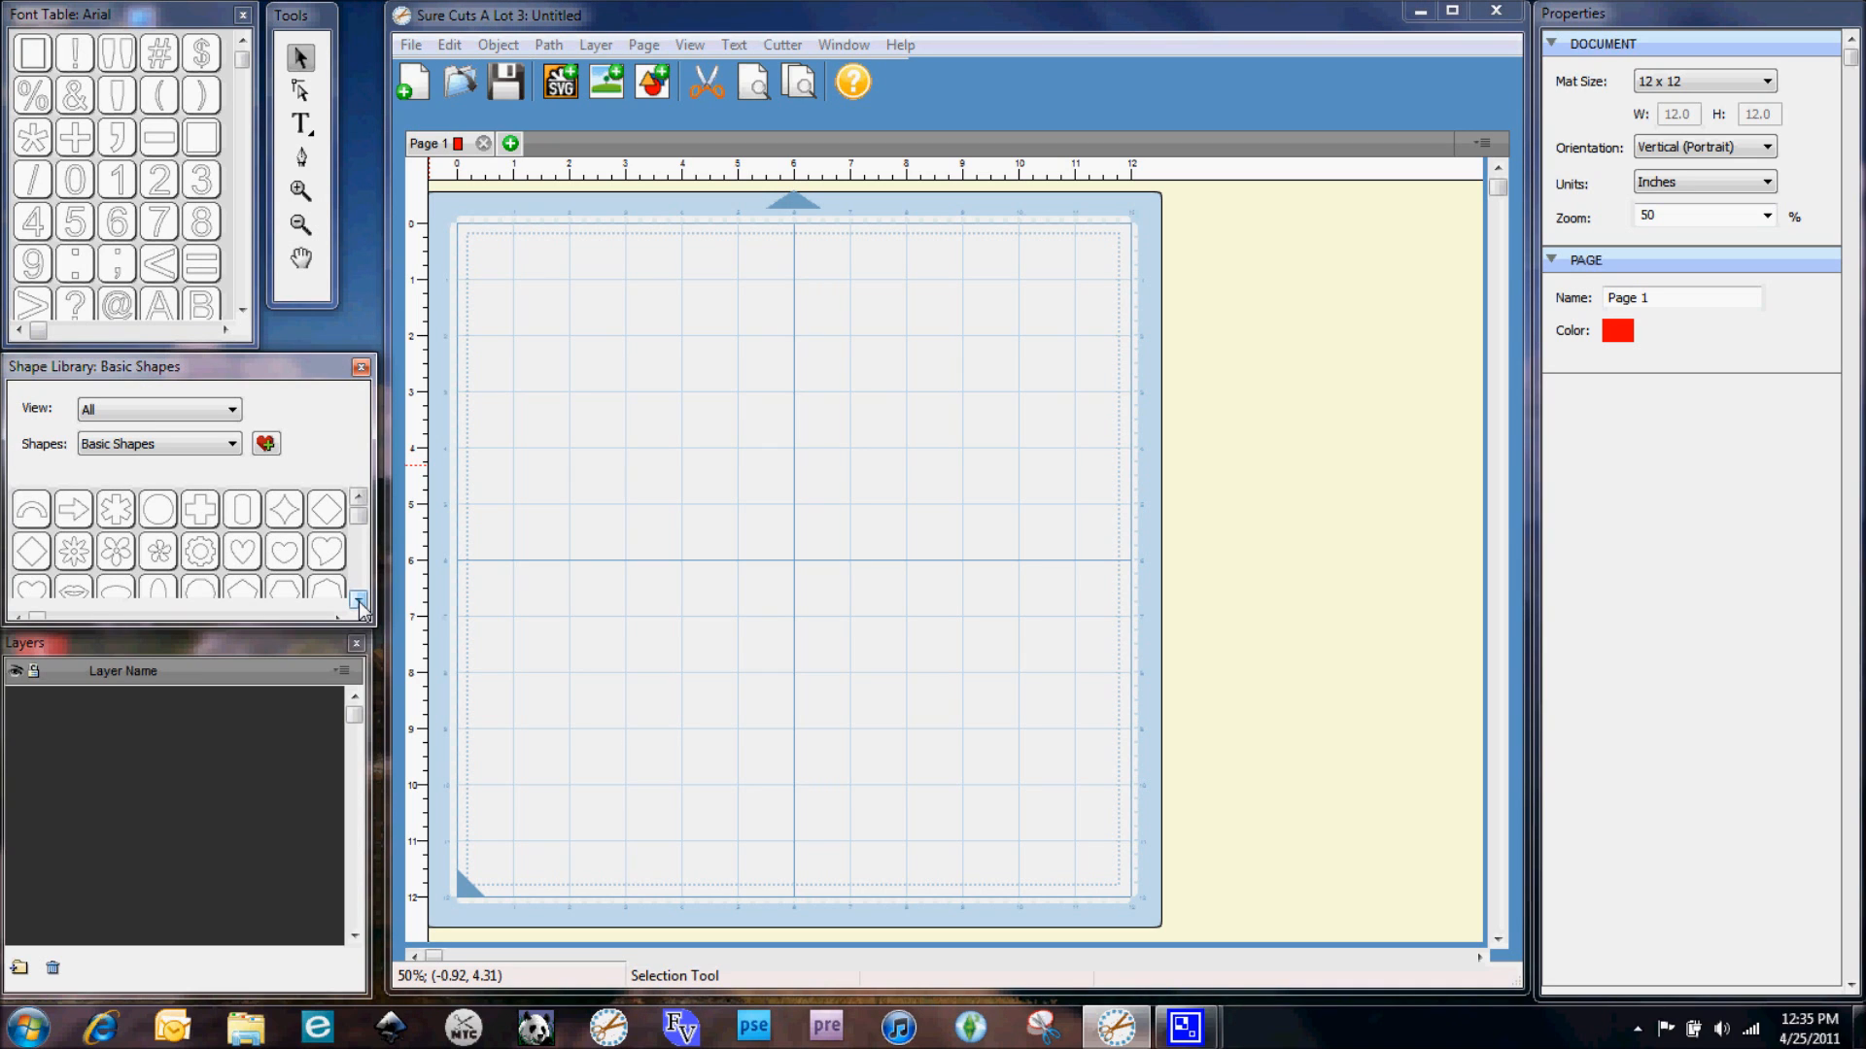
left_click_drag(359, 603, 359, 604)
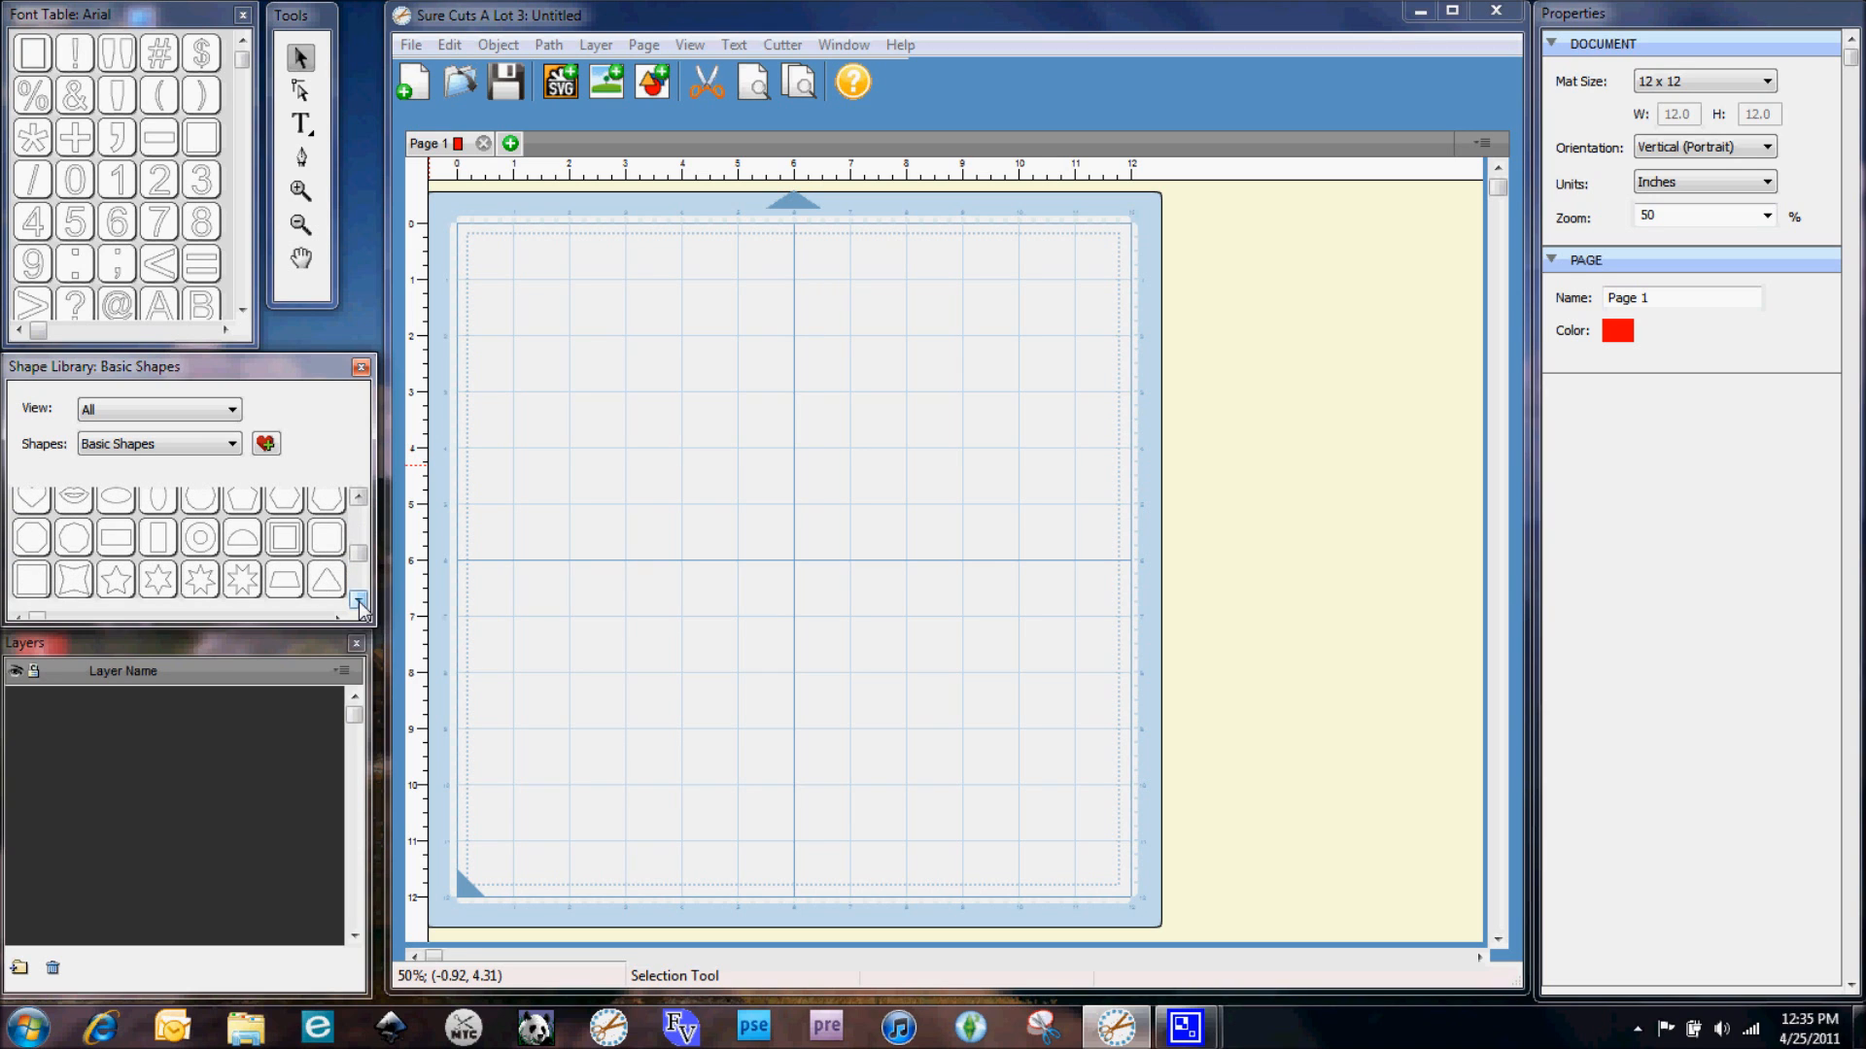
double_click(31, 583)
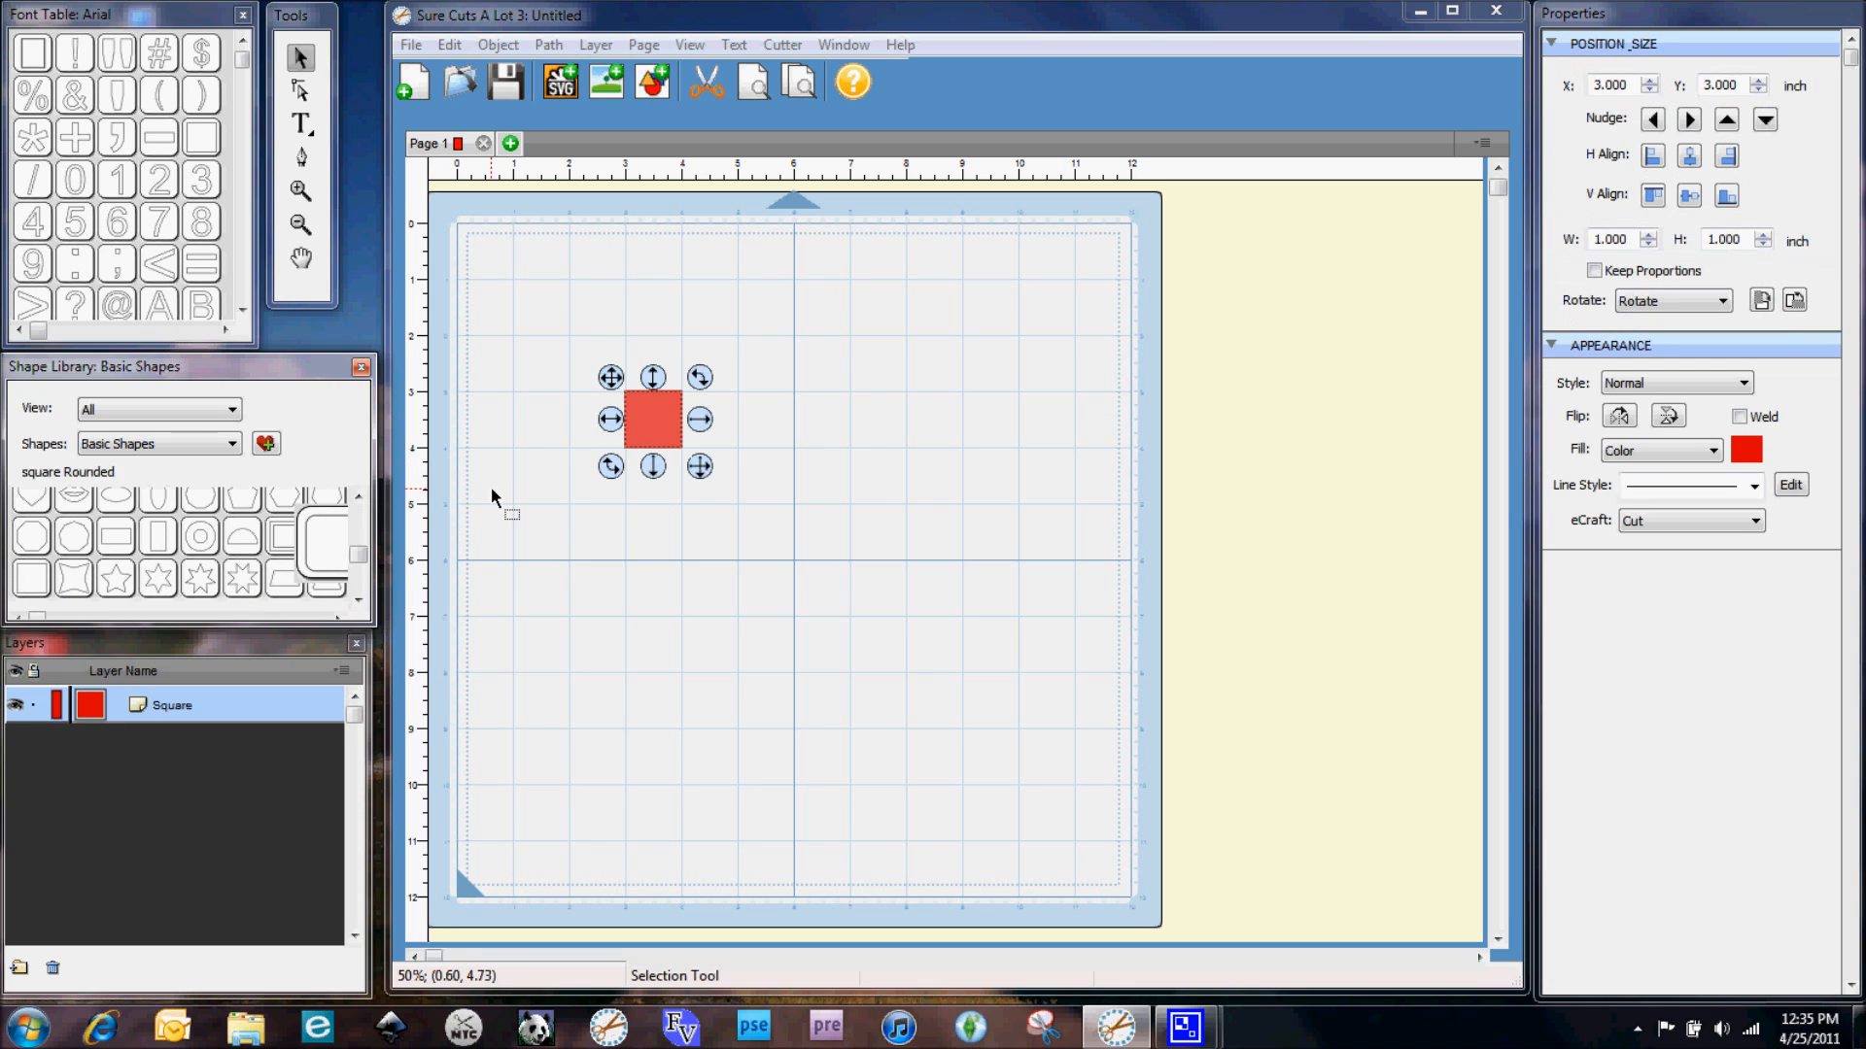
double_click(23, 585)
double_click(22, 587)
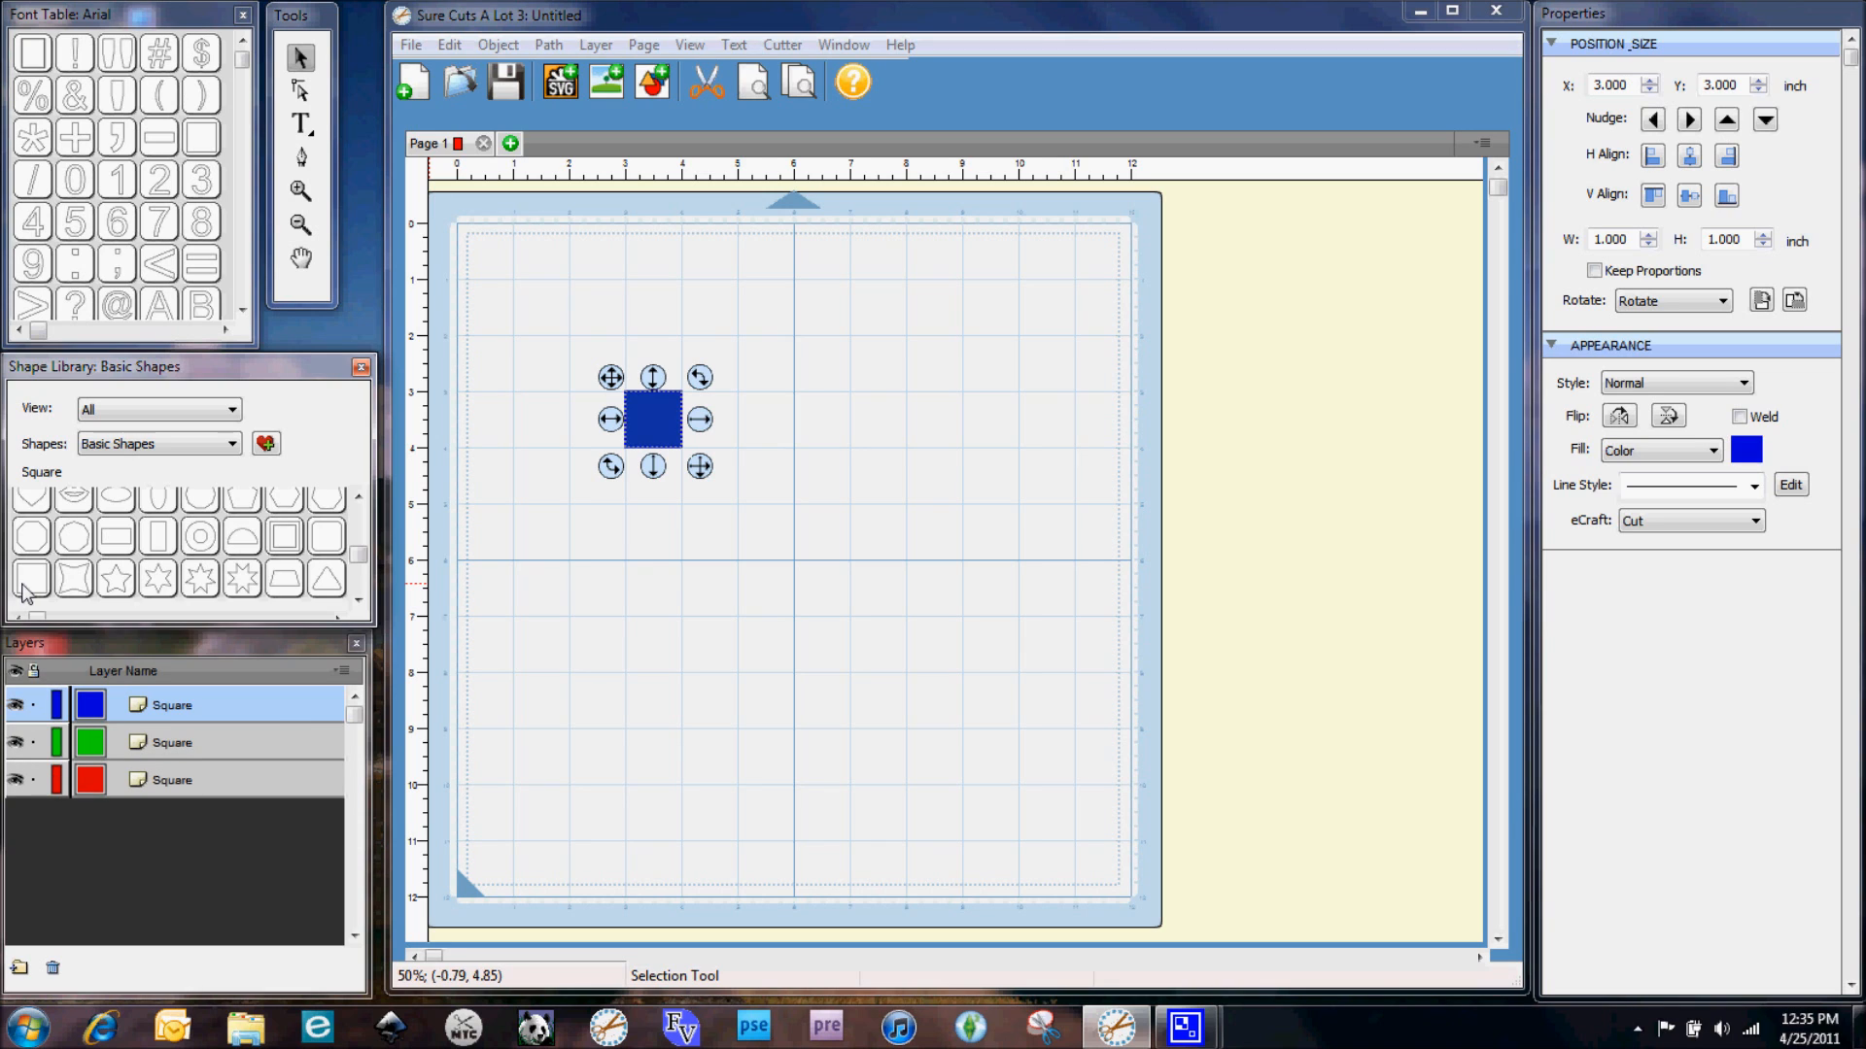
double_click(22, 587)
Move the pink square to the upper left and set its position to X 2 and Y 2 inches
left_click_drag(611, 389, 555, 331)
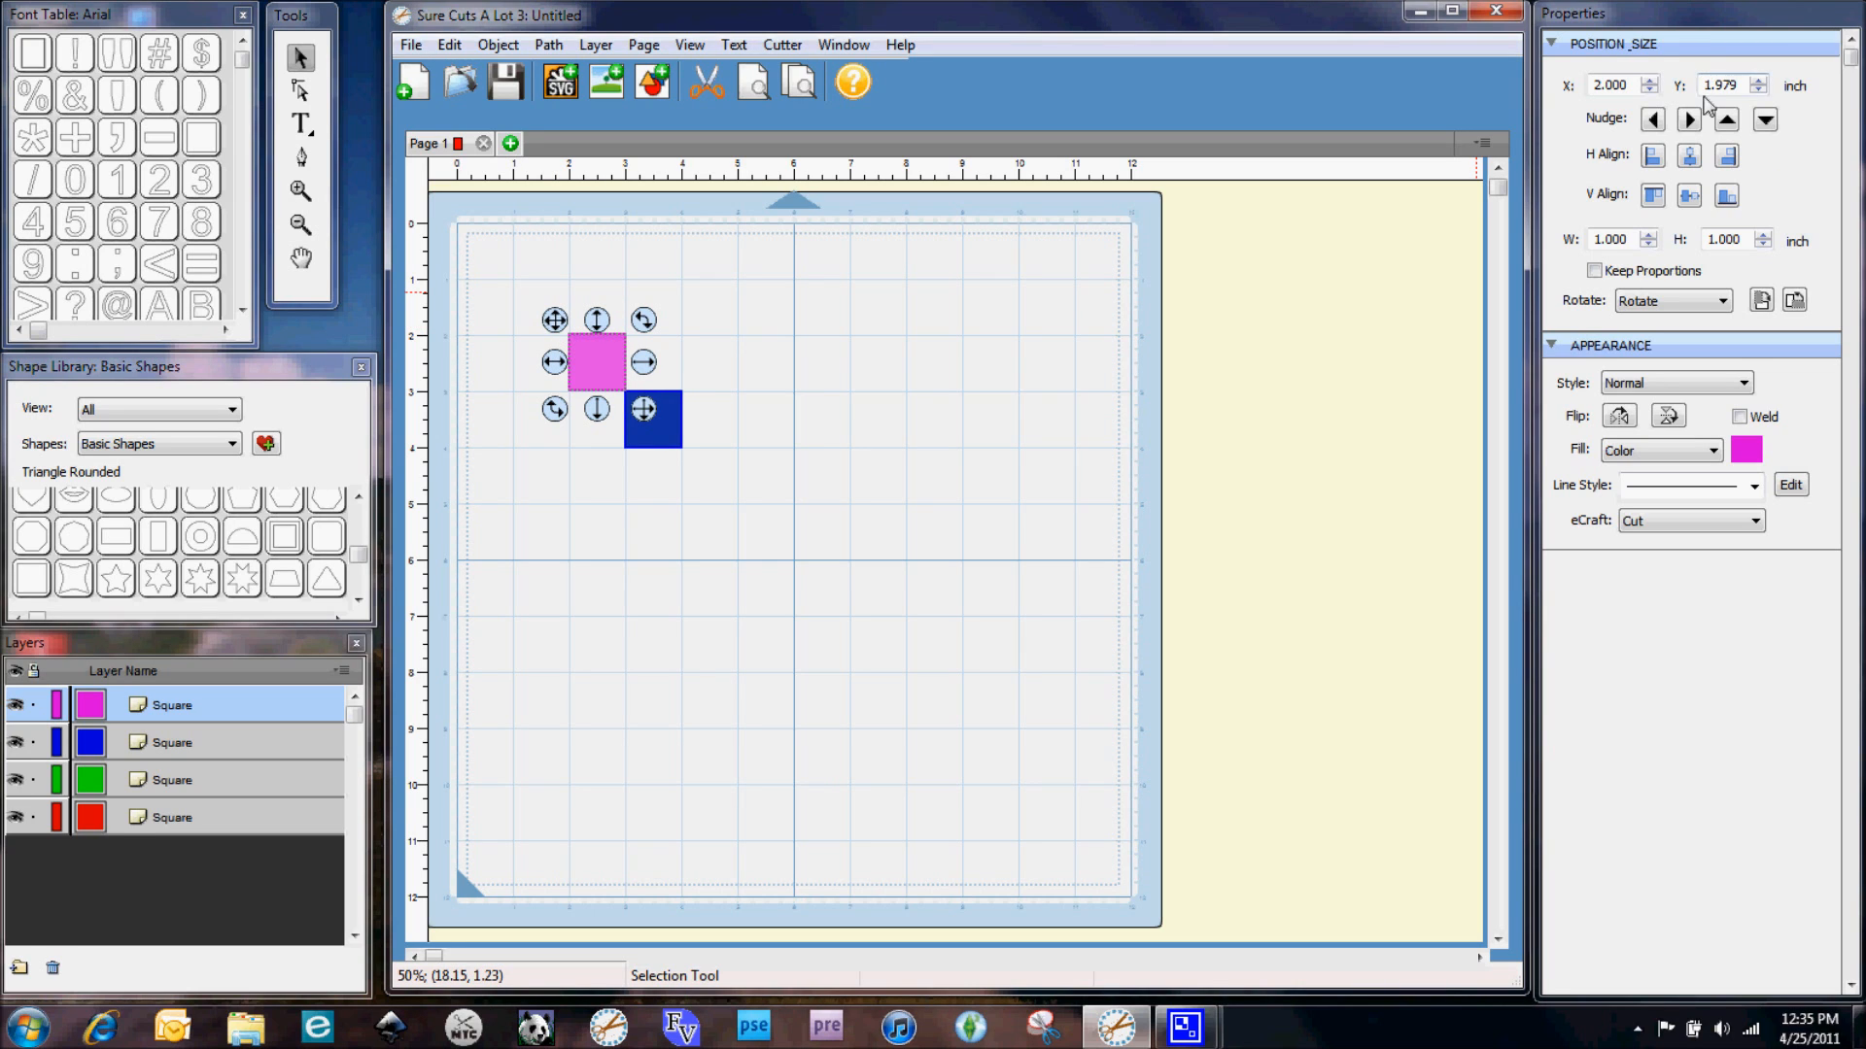
left_click(1718, 85)
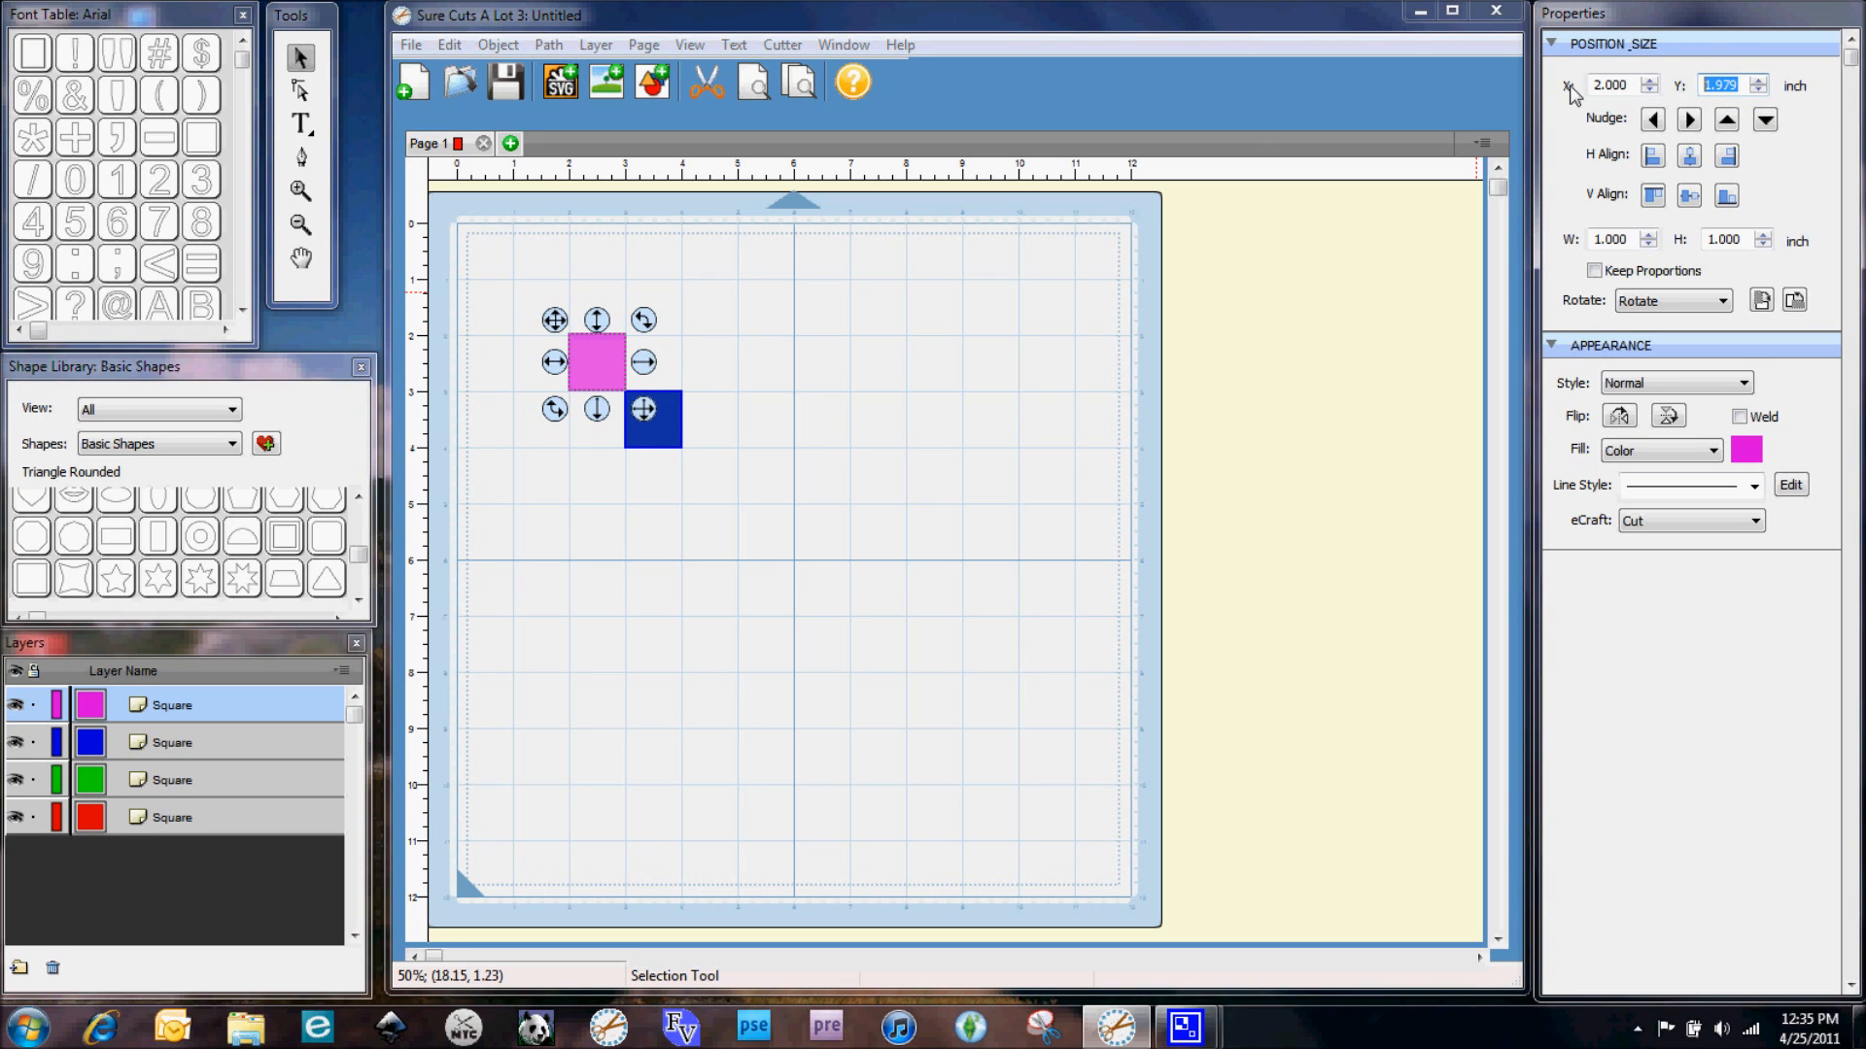
type("2")
key("Tab")
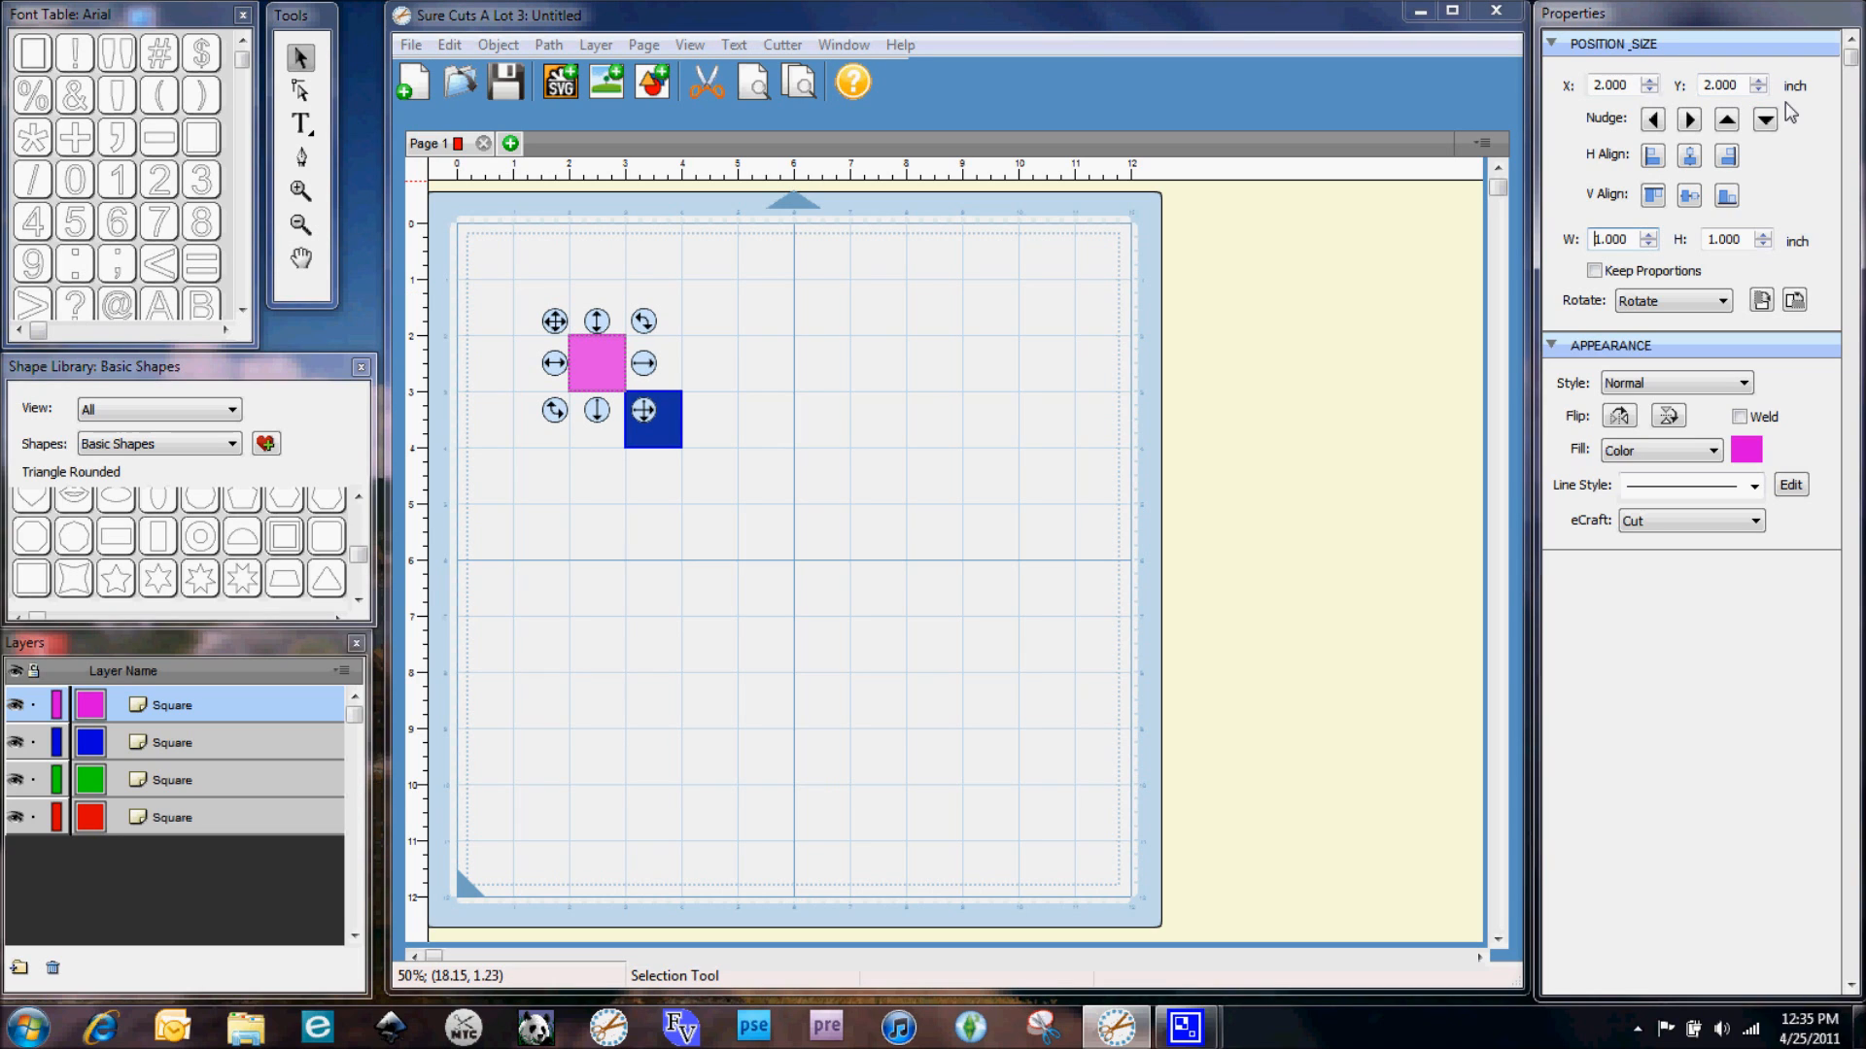
Resize the pink square to 3 by 3 inches
left_click(1642, 239)
key("shift+Home")
type("2.00")
left_click(1593, 271)
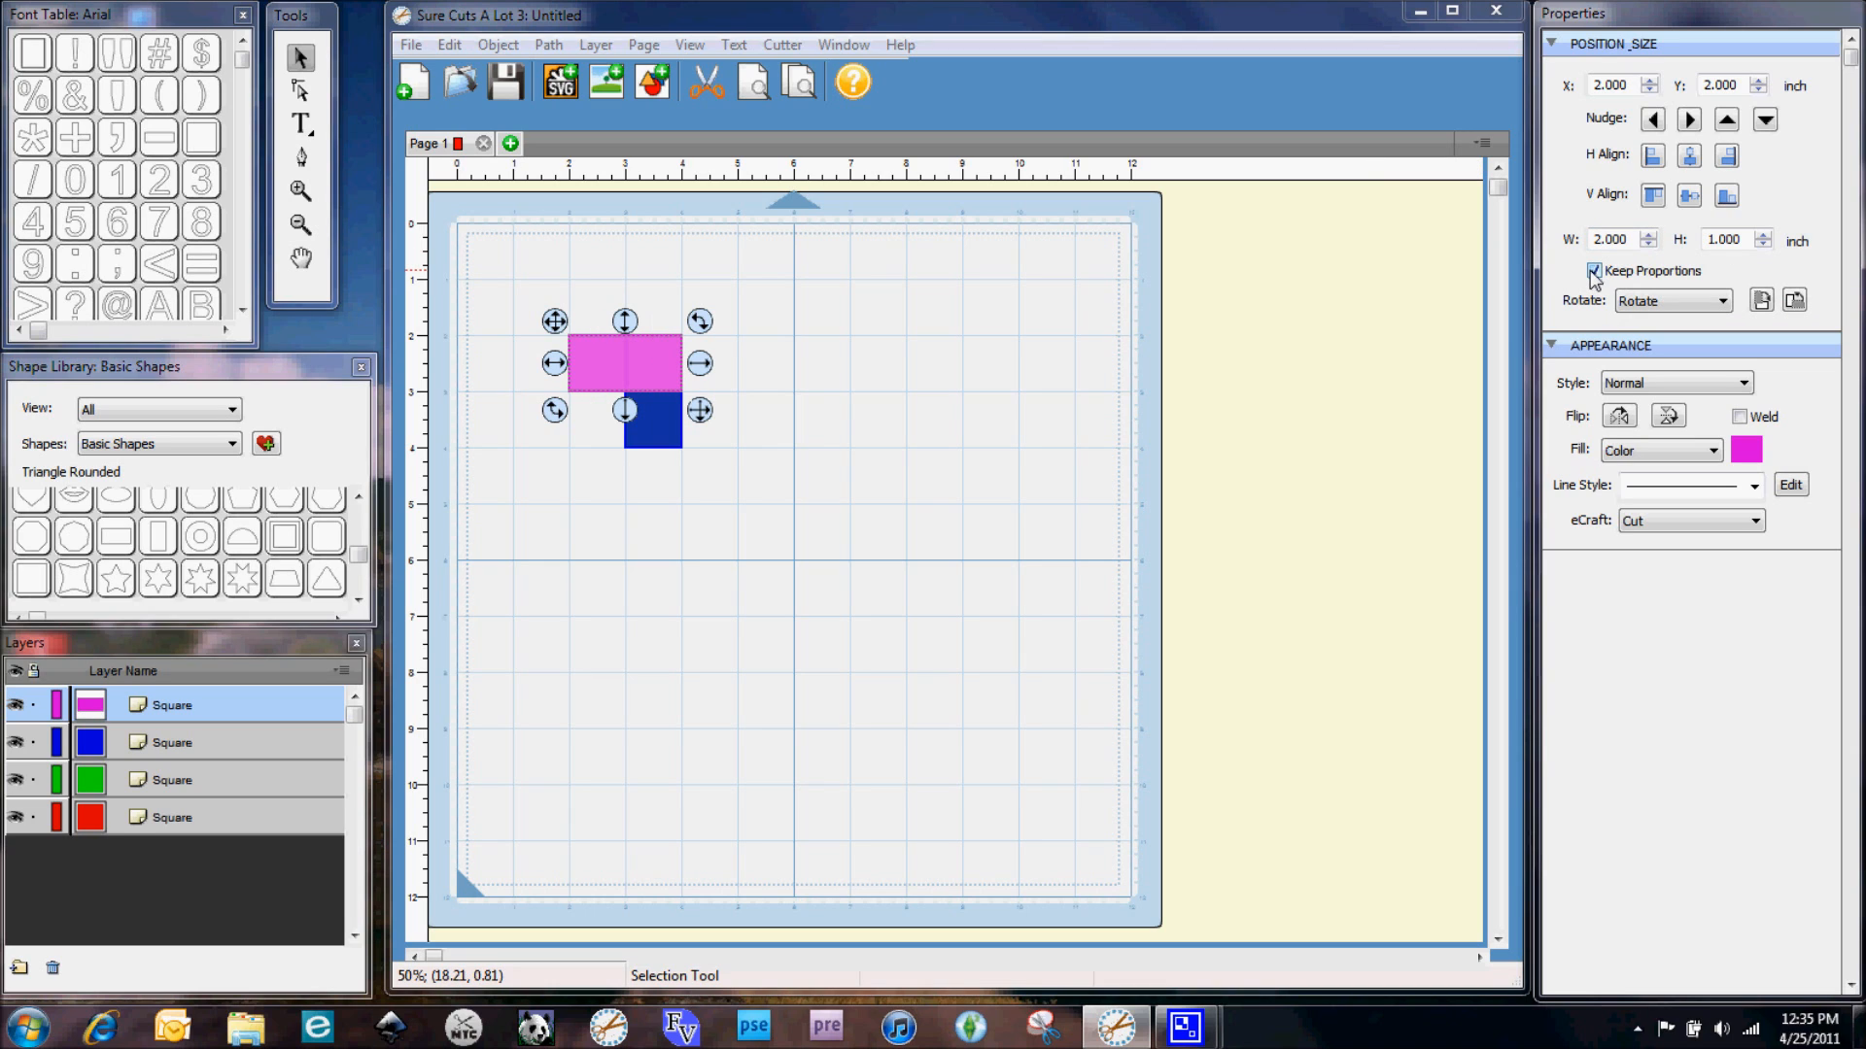
left_click_drag(1631, 239, 1490, 237)
type("3.00")
key("Tab")
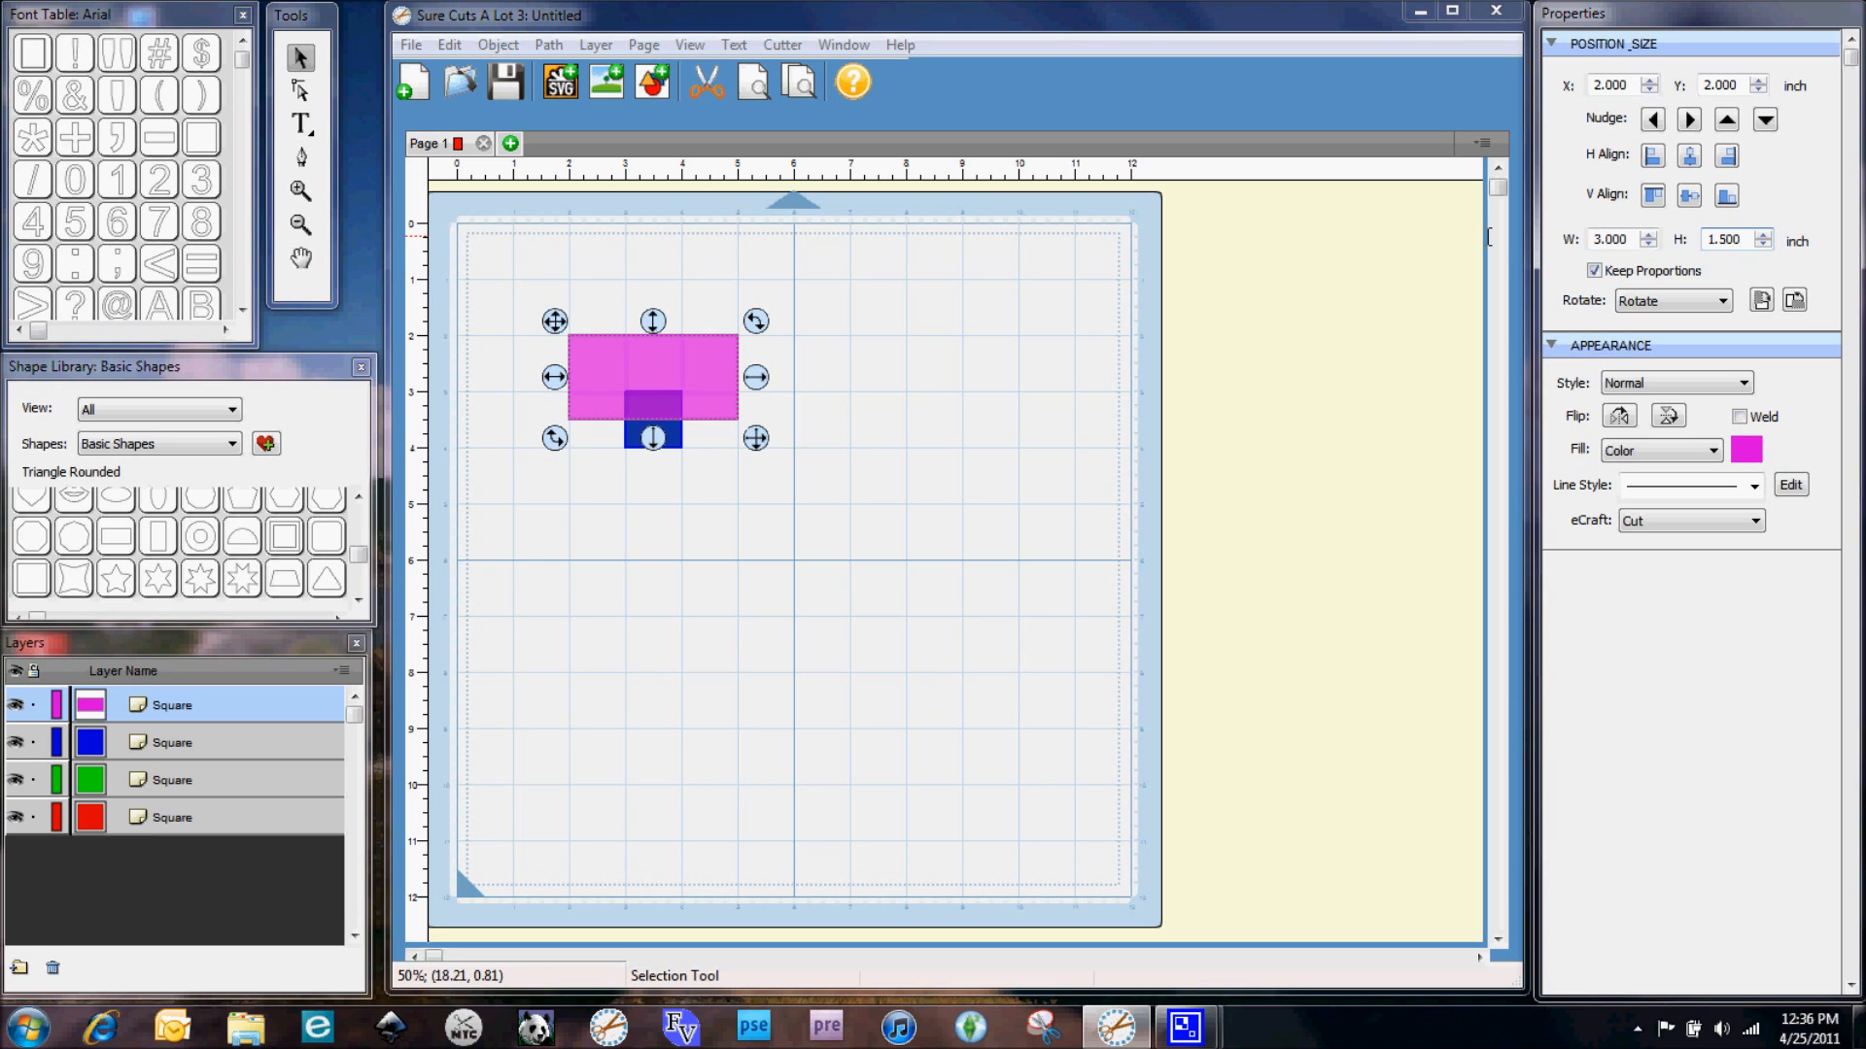
left_click(1594, 271)
type("3.00")
key("Tab")
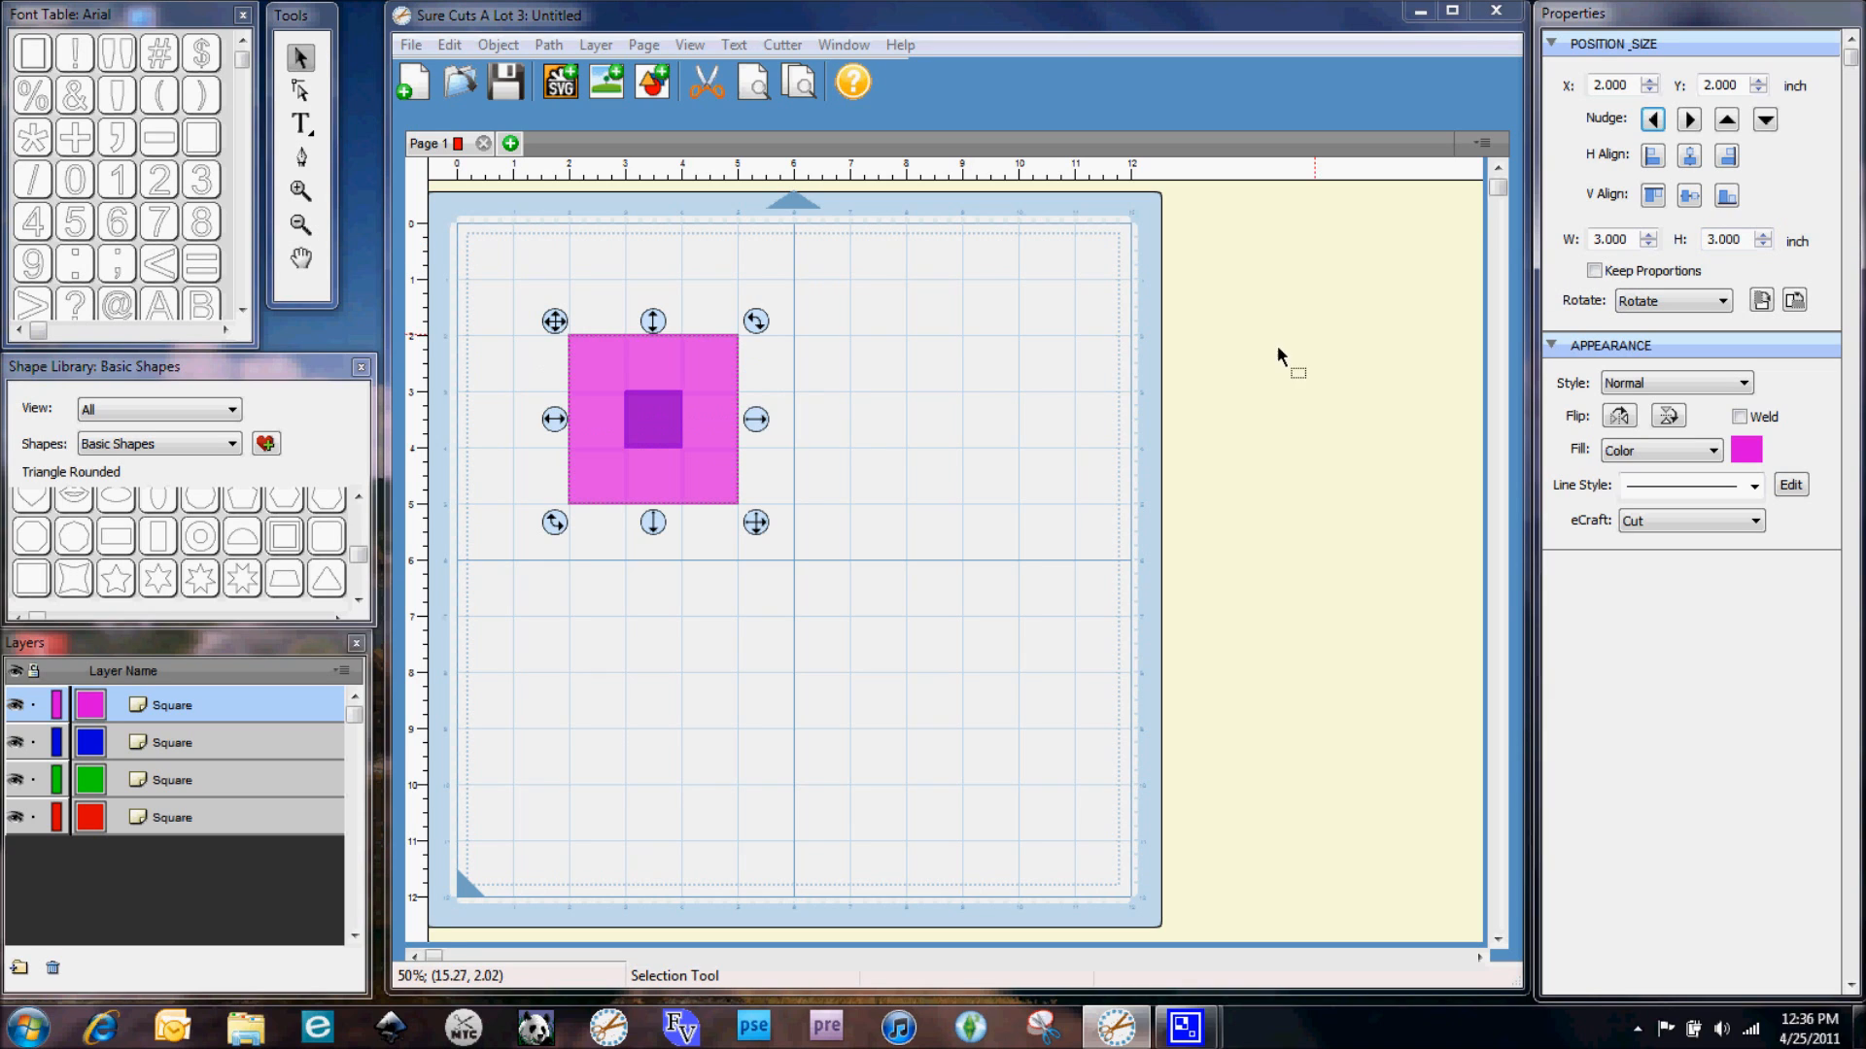
Hide the pink square's layer and drag the blue square toward the mat's upper right
left_click(14, 707)
left_click(129, 754)
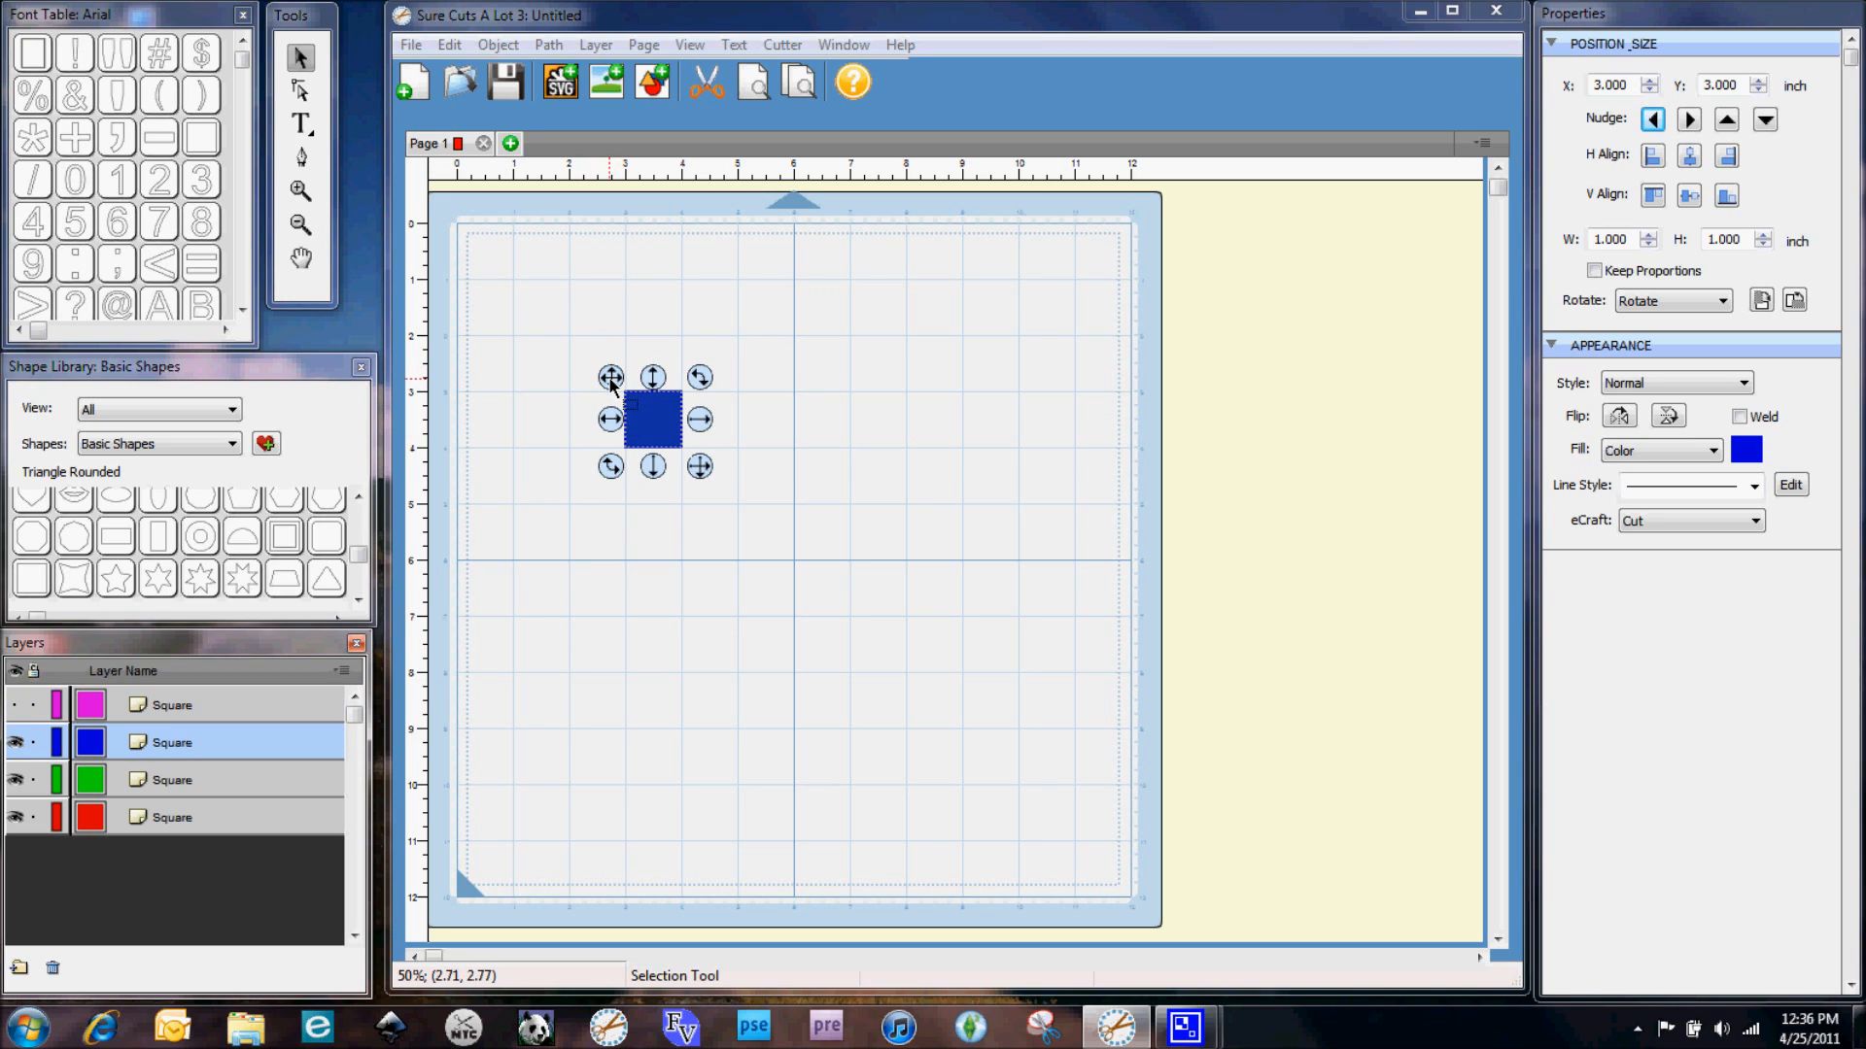
left_click_drag(611, 384, 946, 326)
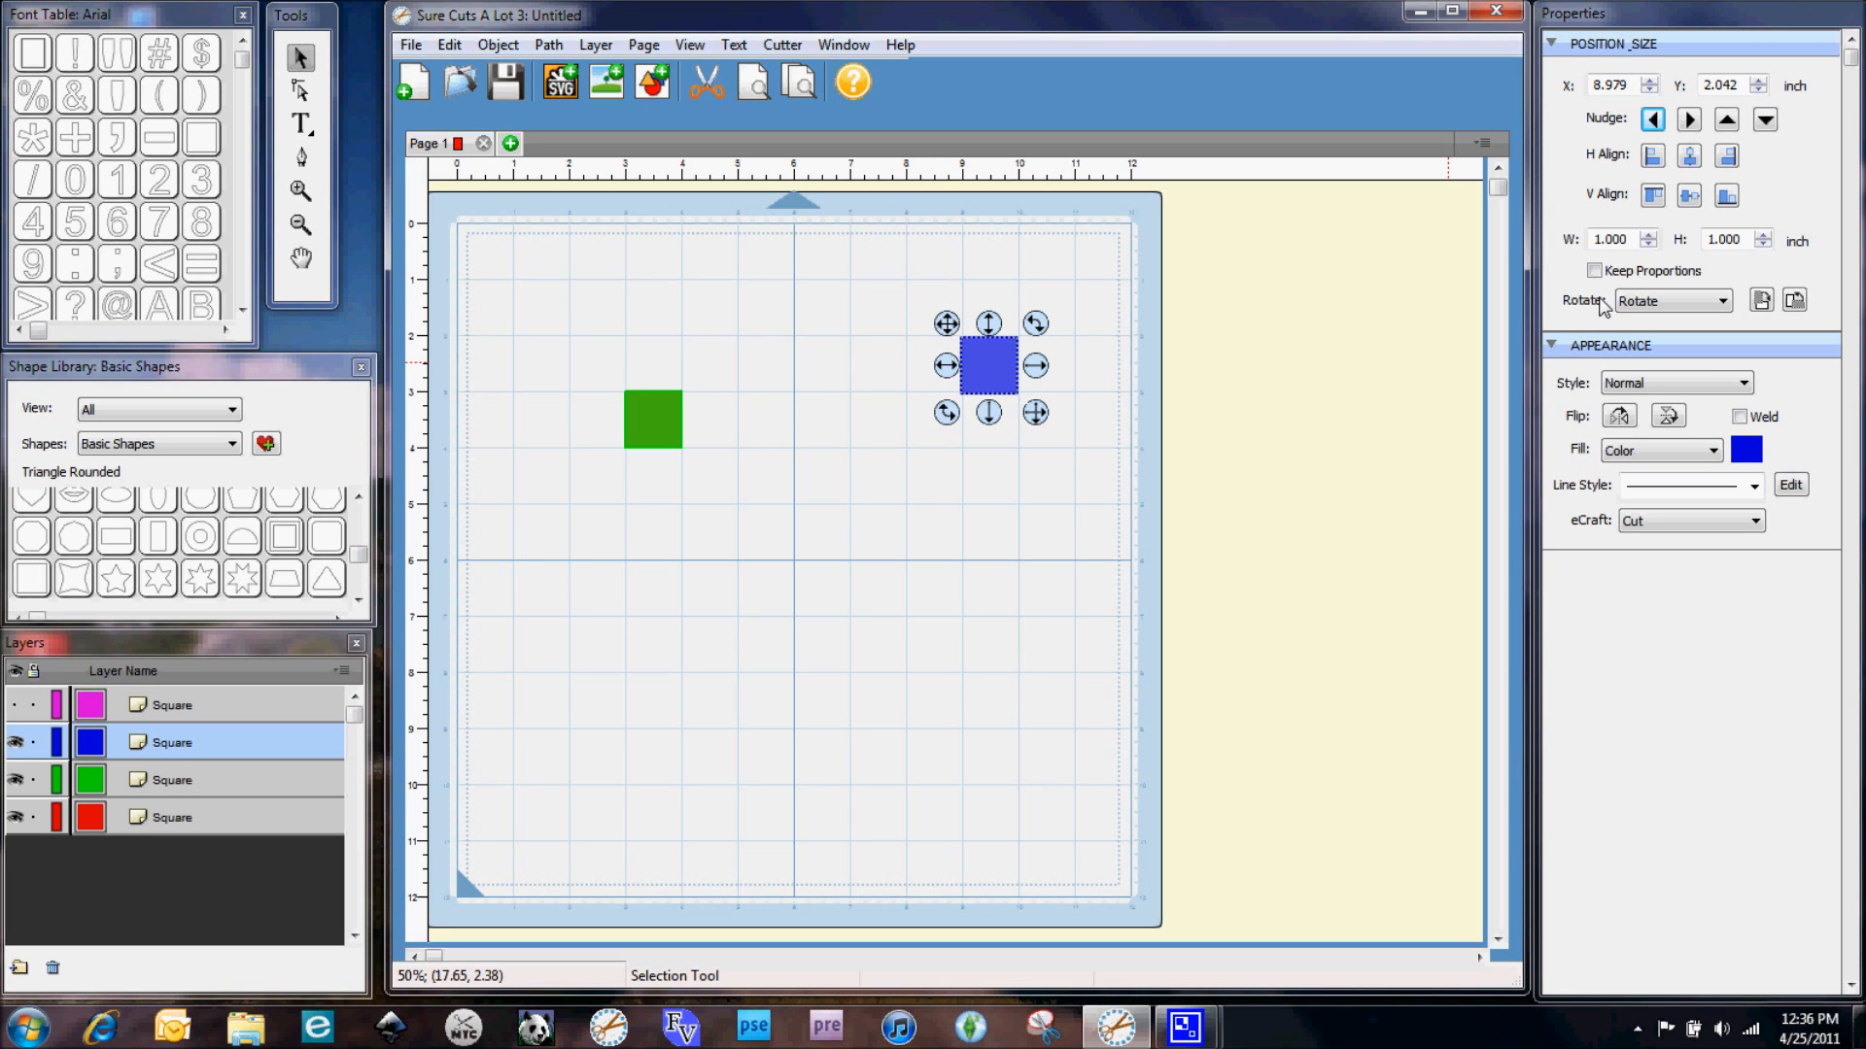
Set the blue square's position to X 9 and Y 2 inches
left_click_drag(1629, 86, 1570, 94)
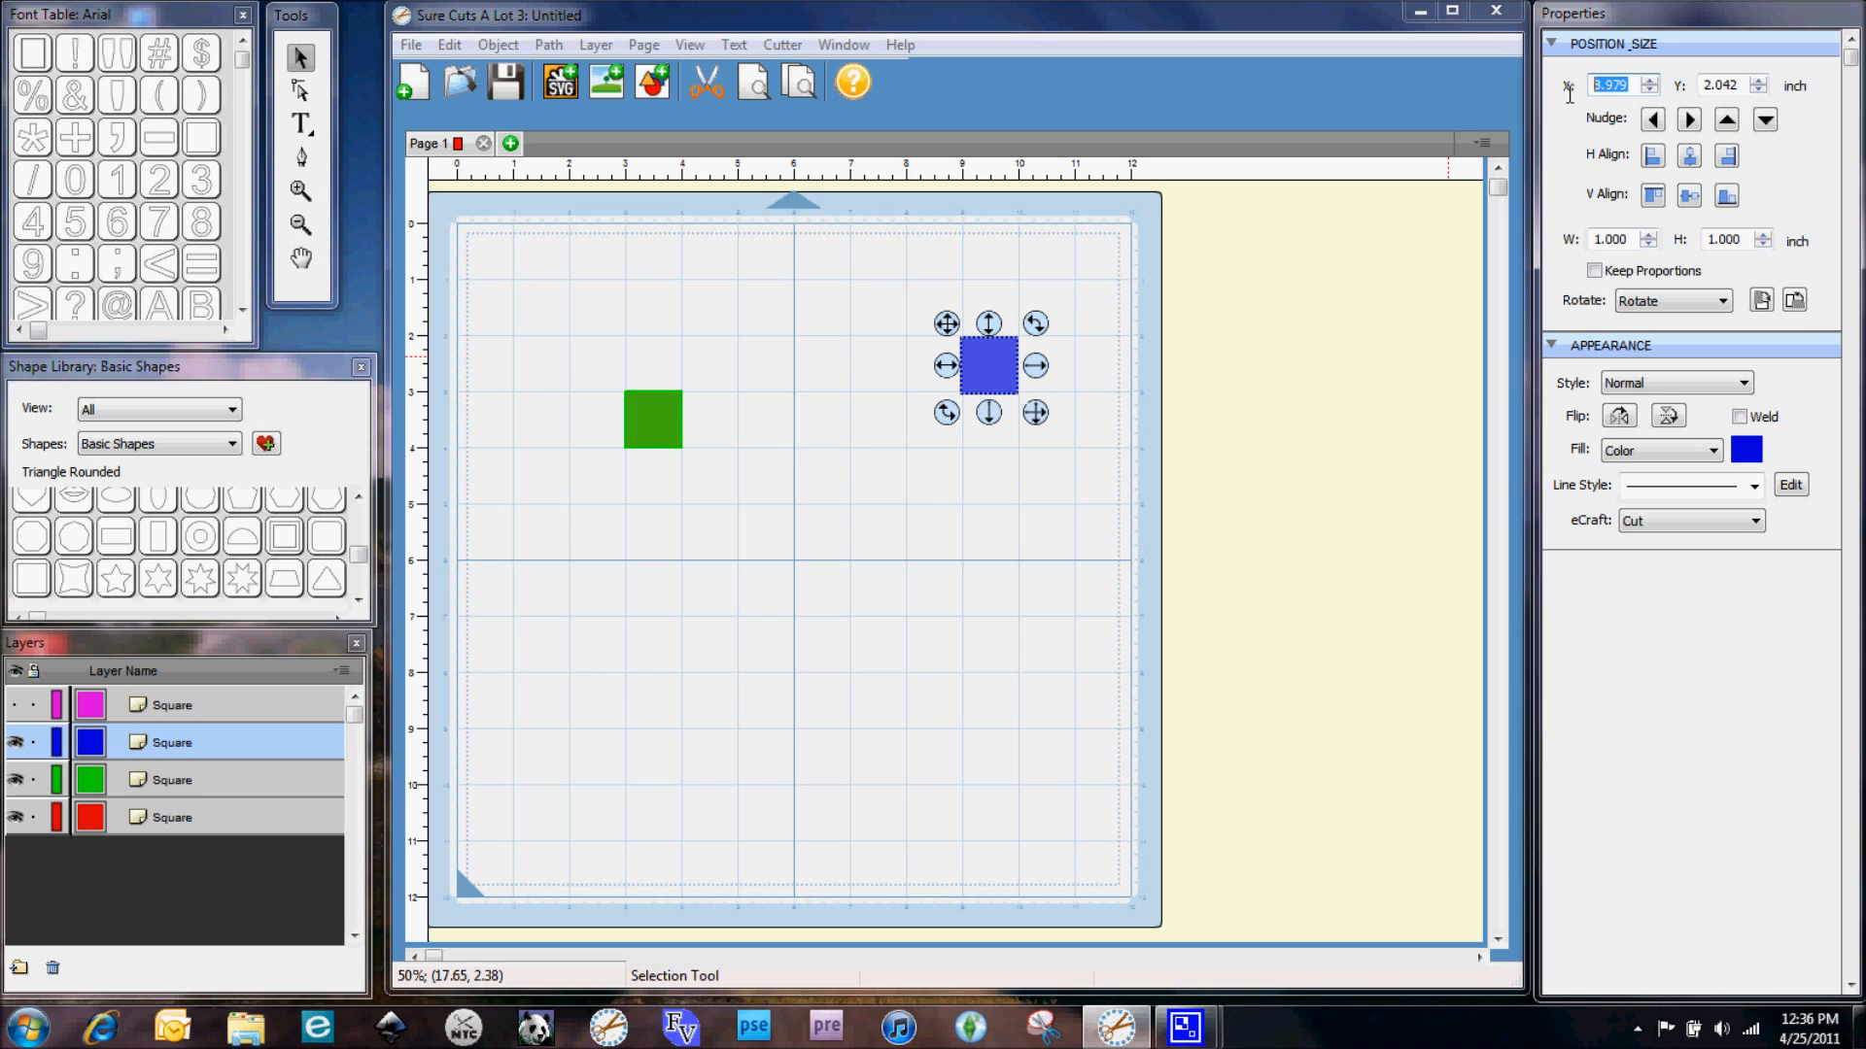
type("9.00")
key("Return")
key("Right")
key("Right")
key("Right")
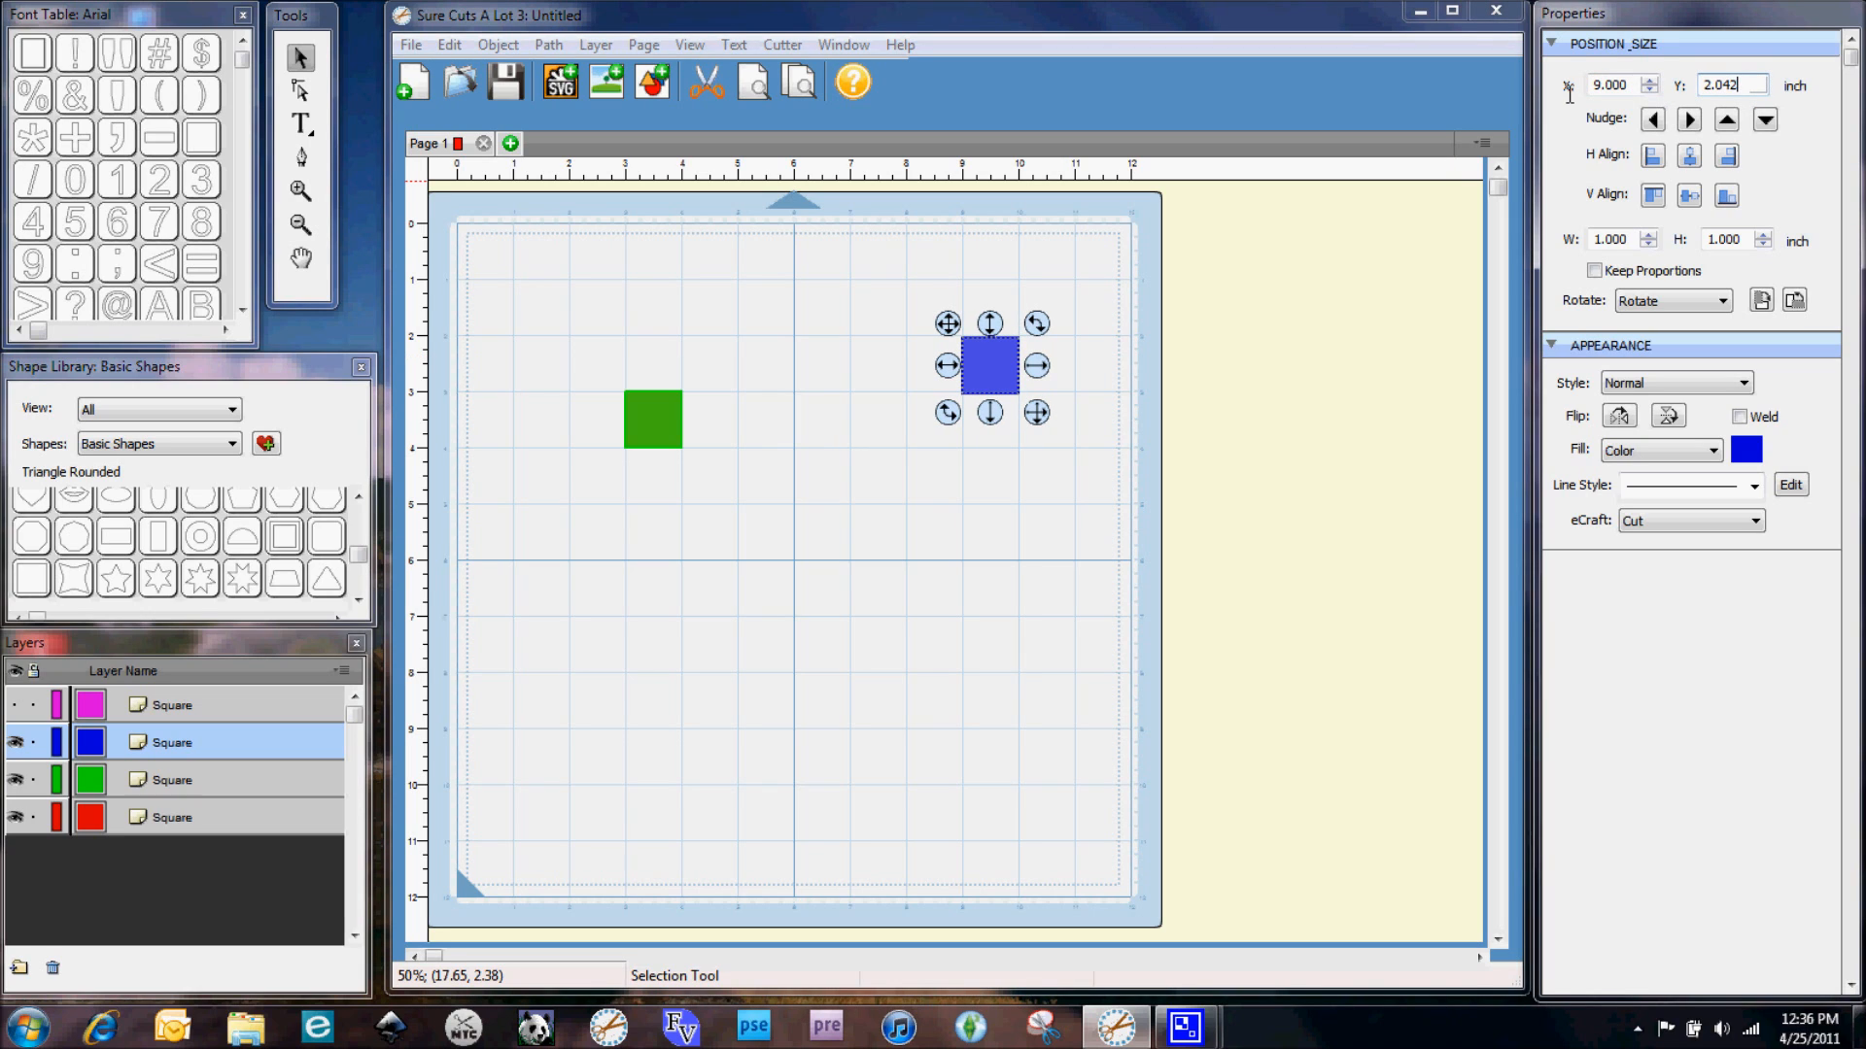
key("Delete")
key("Delete")
key("Tab")
Resize the blue square to 3 by 3 inches with proportions kept
left_click(1594, 270)
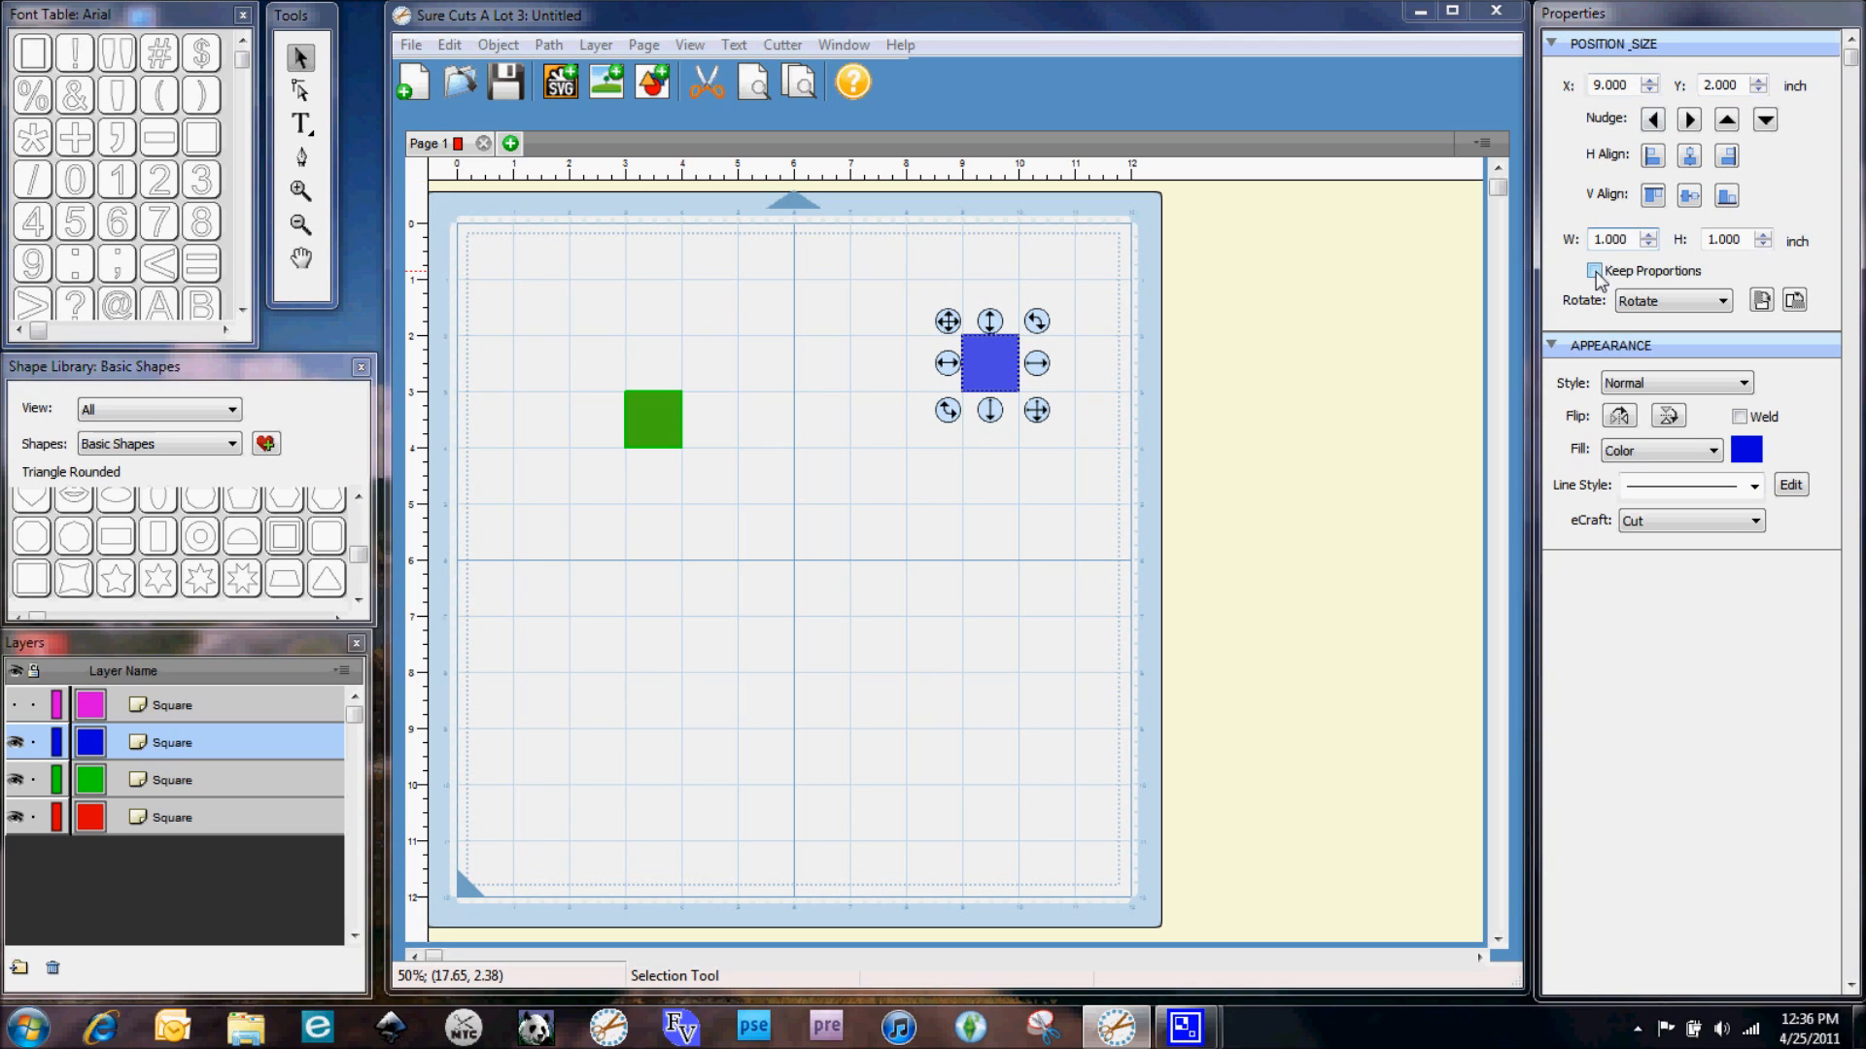
double_click(1635, 238)
type("3.0")
key("Tab")
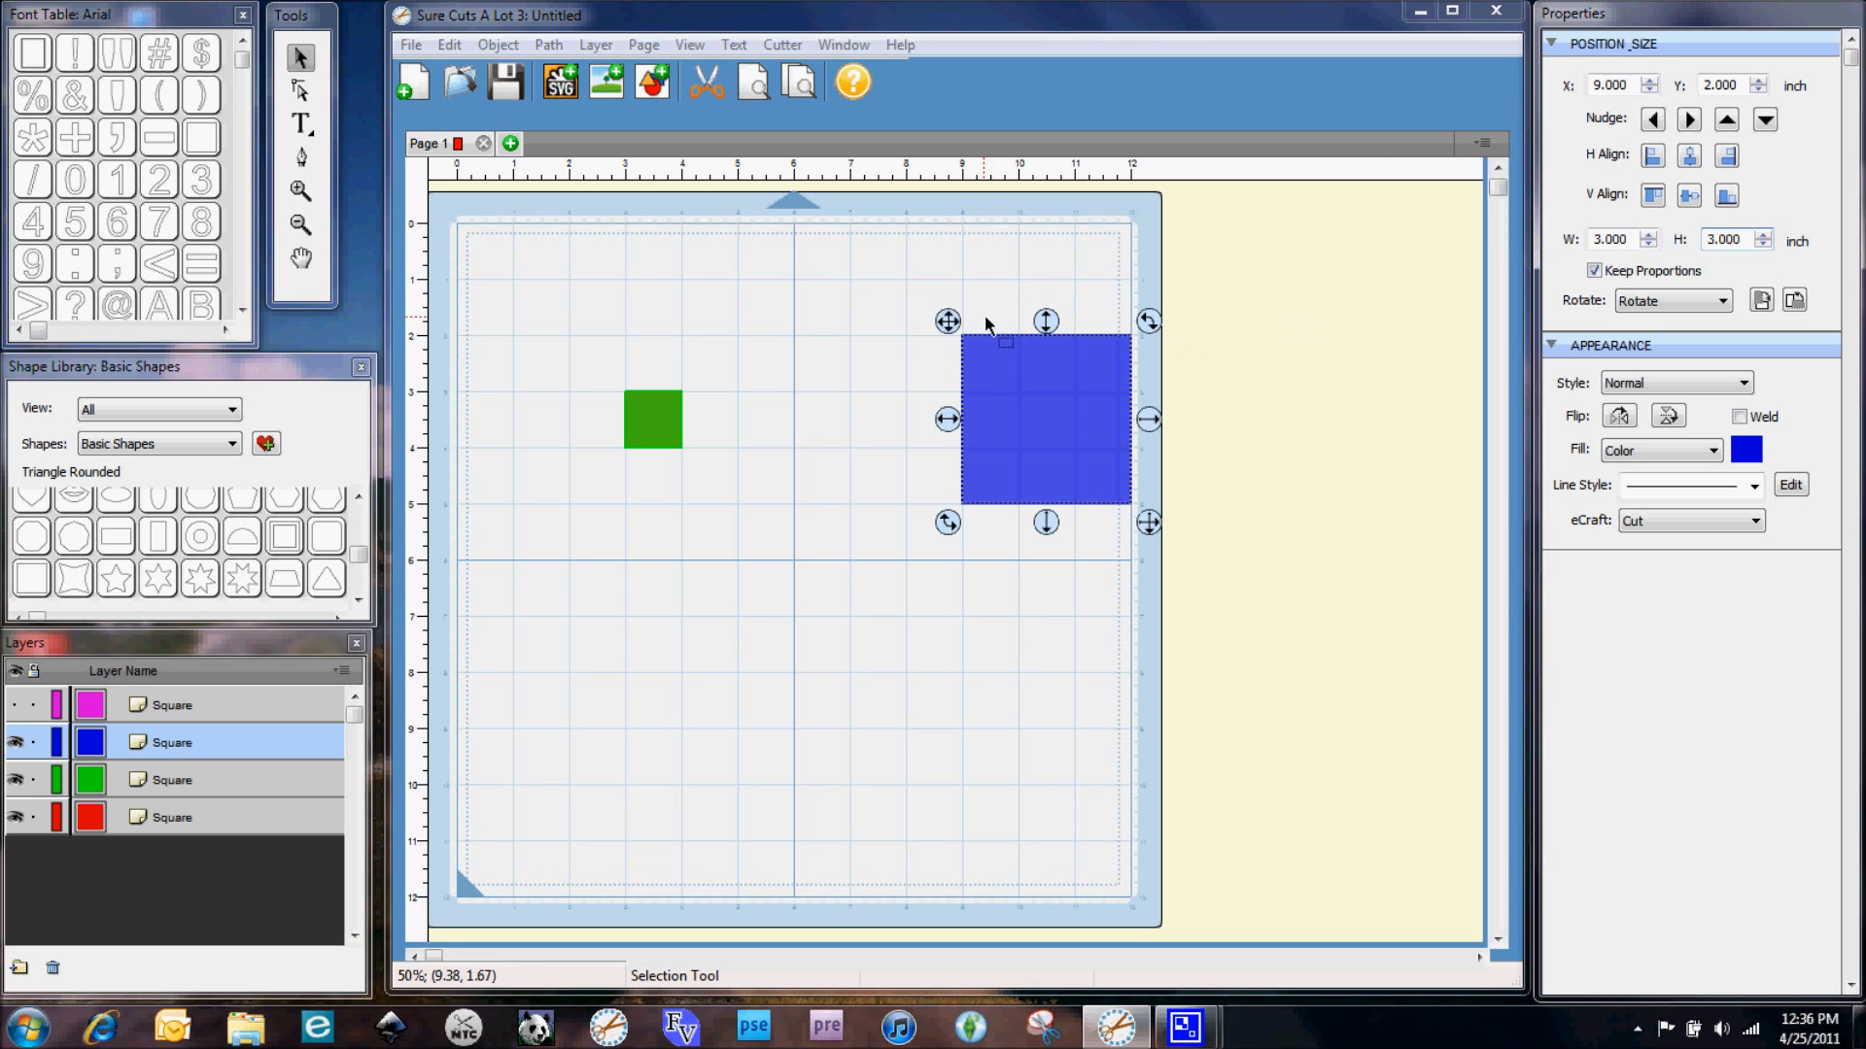
Move the blue square left and set its X position to 7 inches
left_click_drag(947, 322, 831, 321)
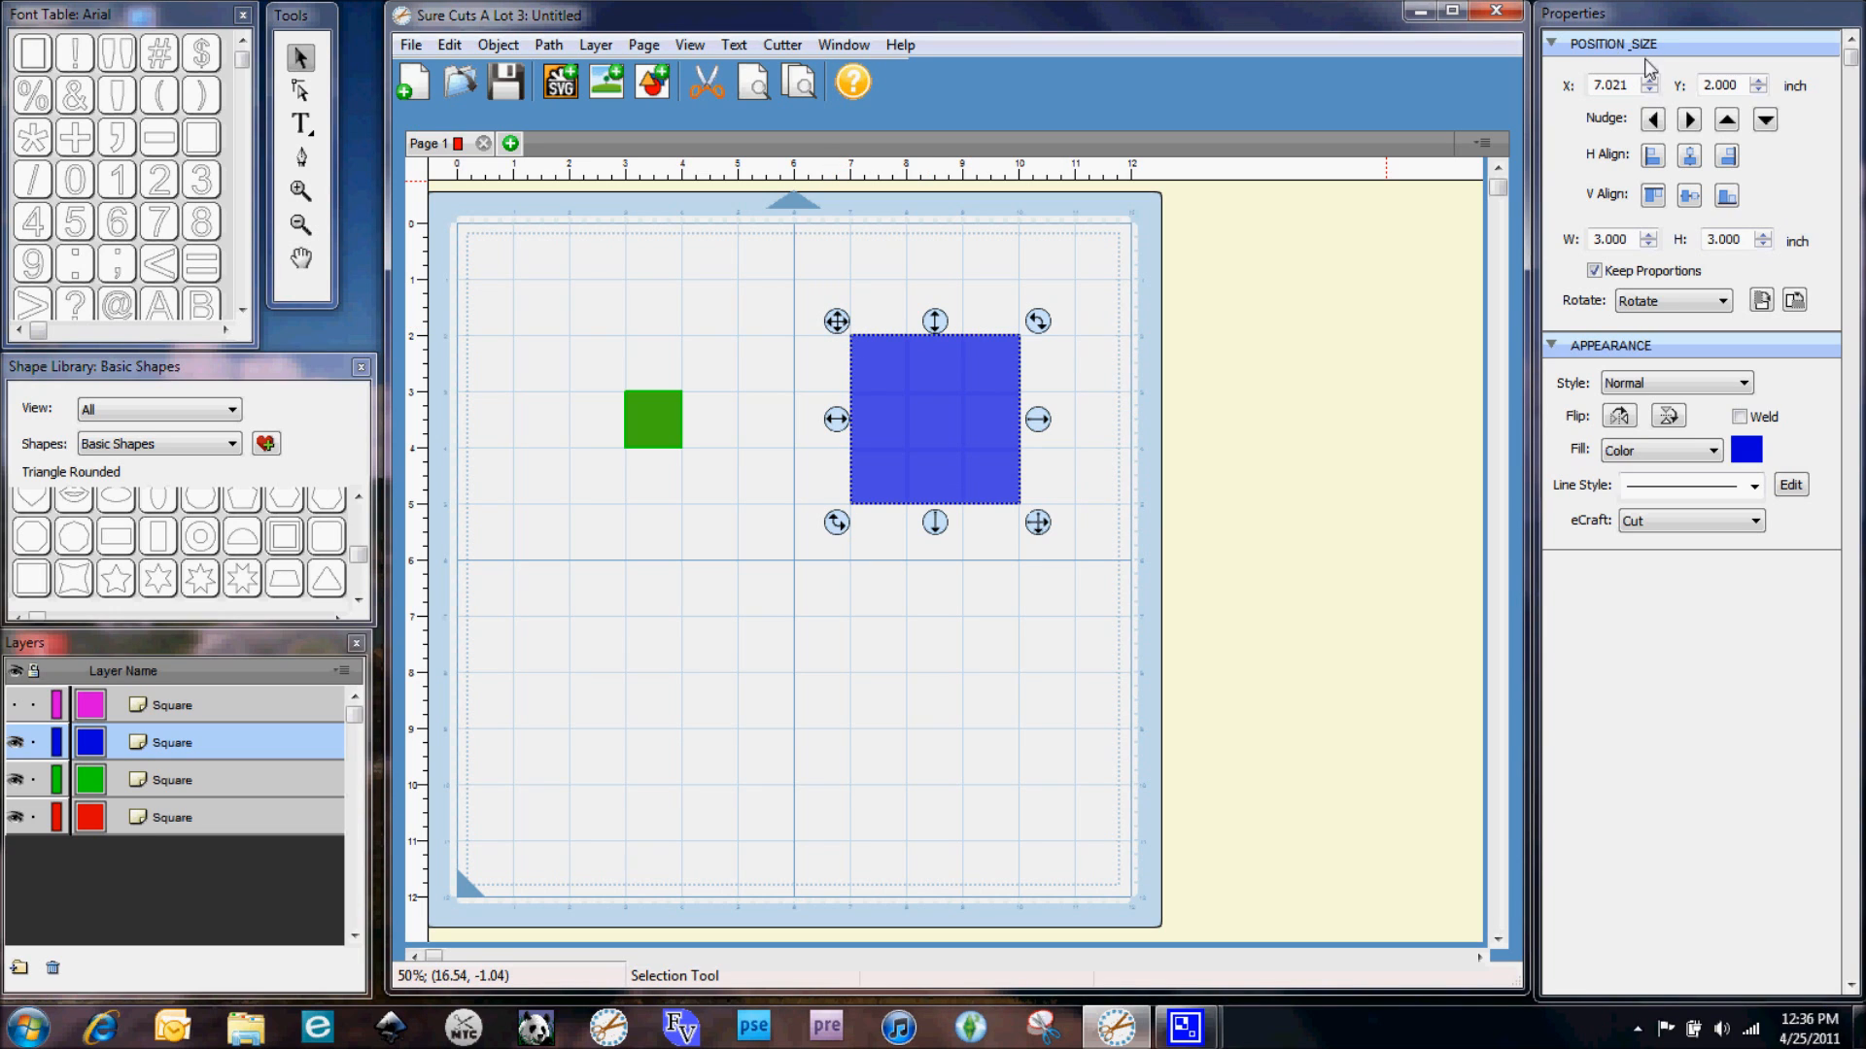
left_click_drag(1638, 86, 1442, 80)
key("BackSpace")
type("7.00")
key("Return")
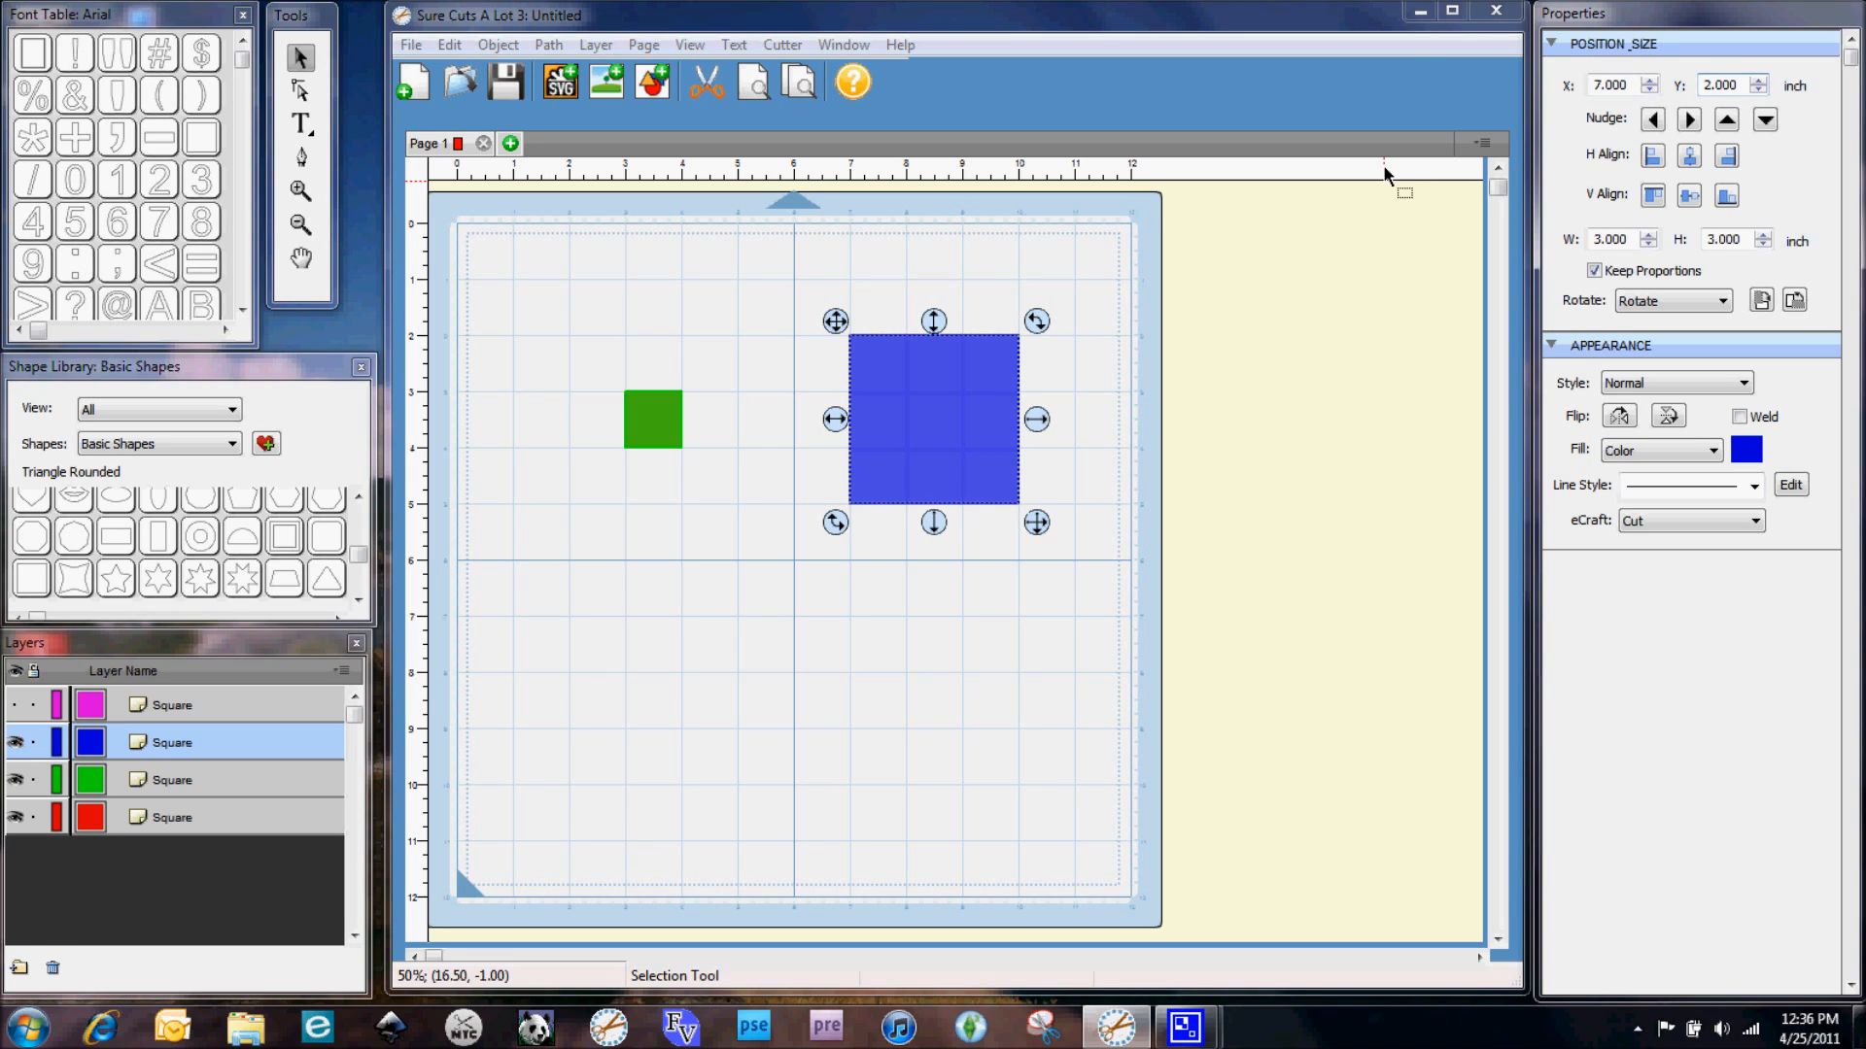
Hide the blue square's layer and drag the green square to the mat's lower left
left_click(14, 744)
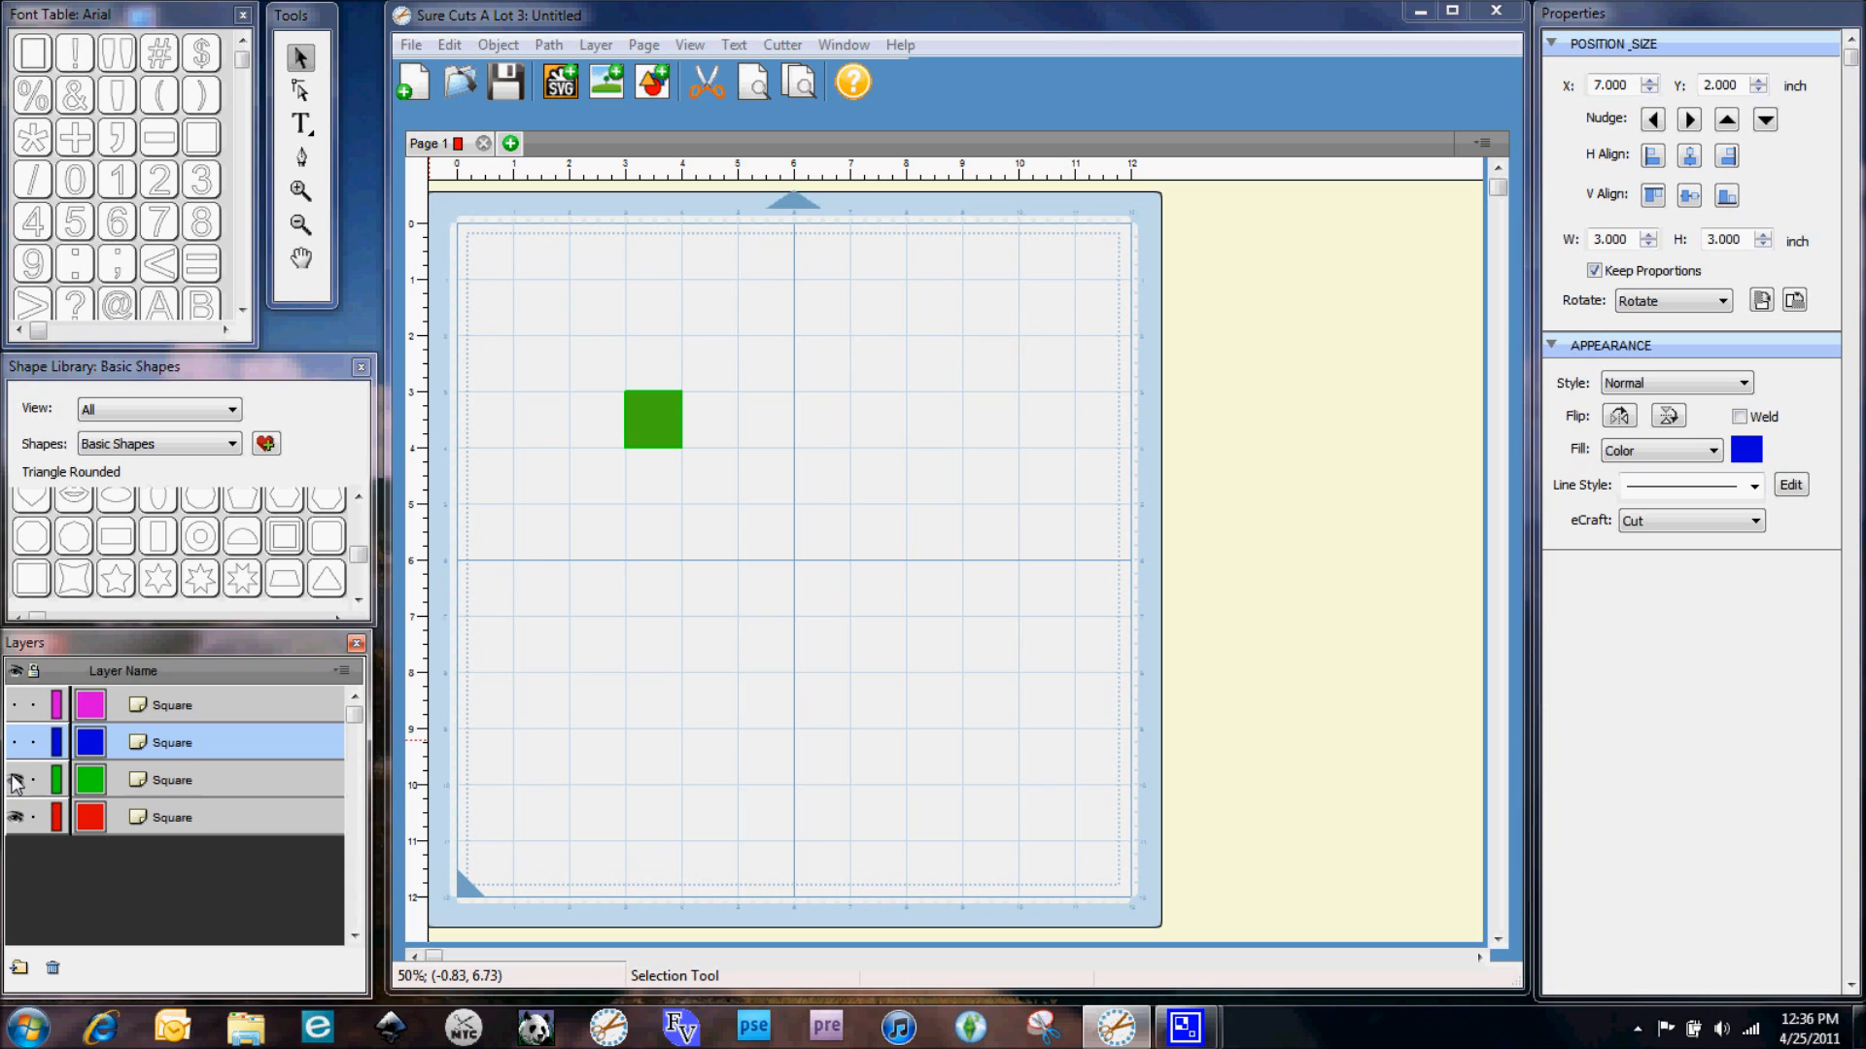
left_click(14, 781)
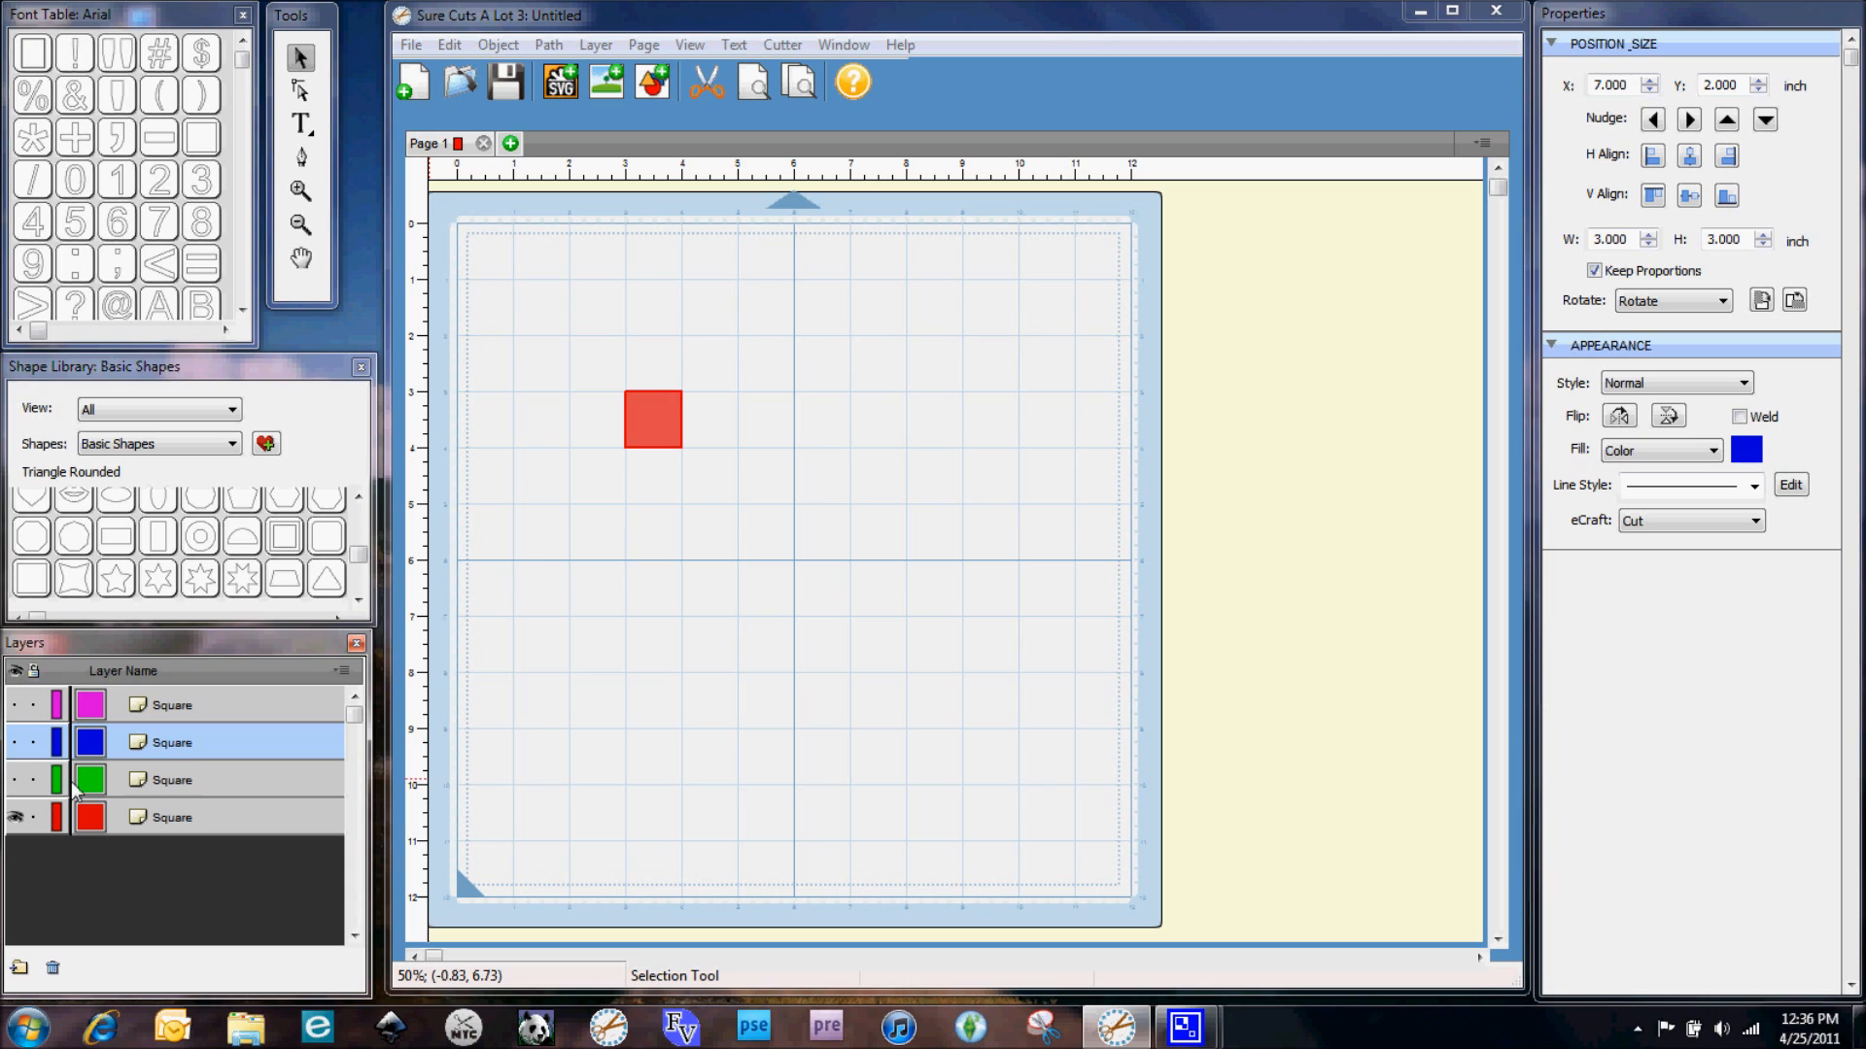
left_click(15, 780)
left_click_drag(659, 422, 605, 761)
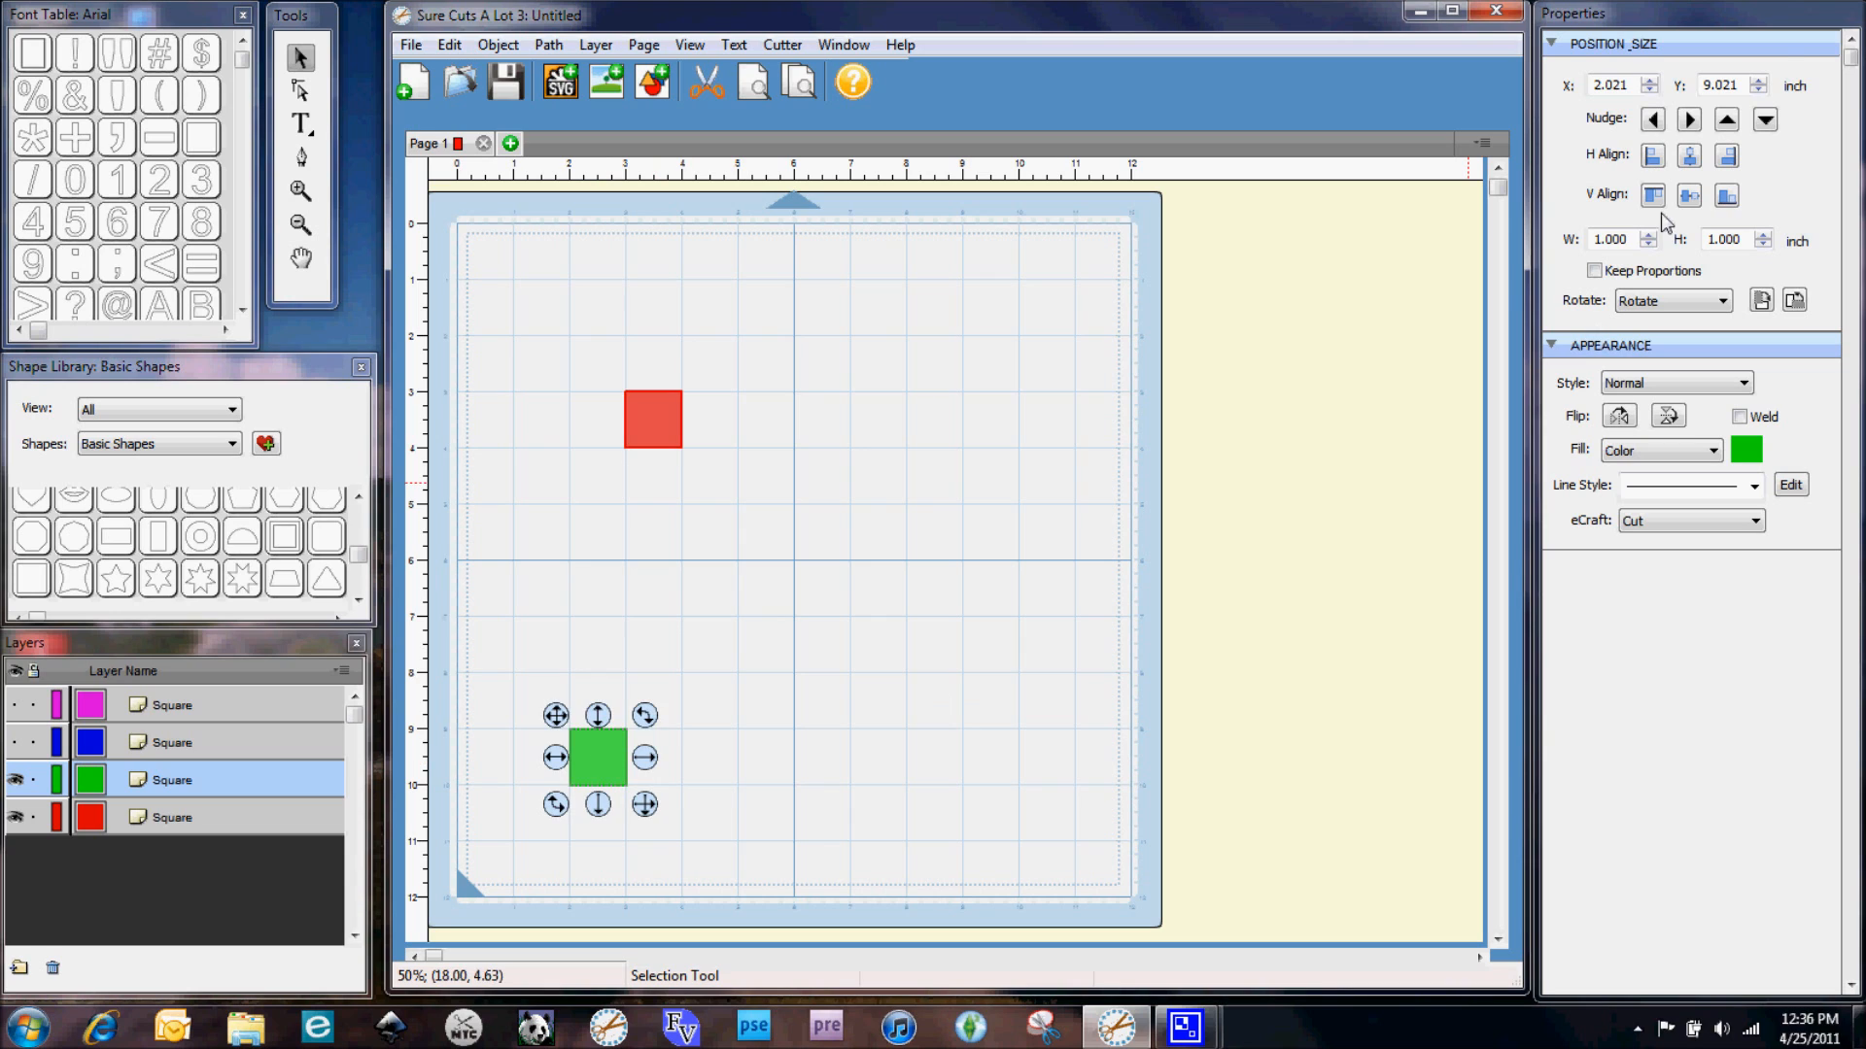
Set the green square's position to X 2 and Y 9 inches
left_click(1621, 85)
key("BackSpace")
key("BackSpace")
key("BackSpace")
type("0")
key("Tab")
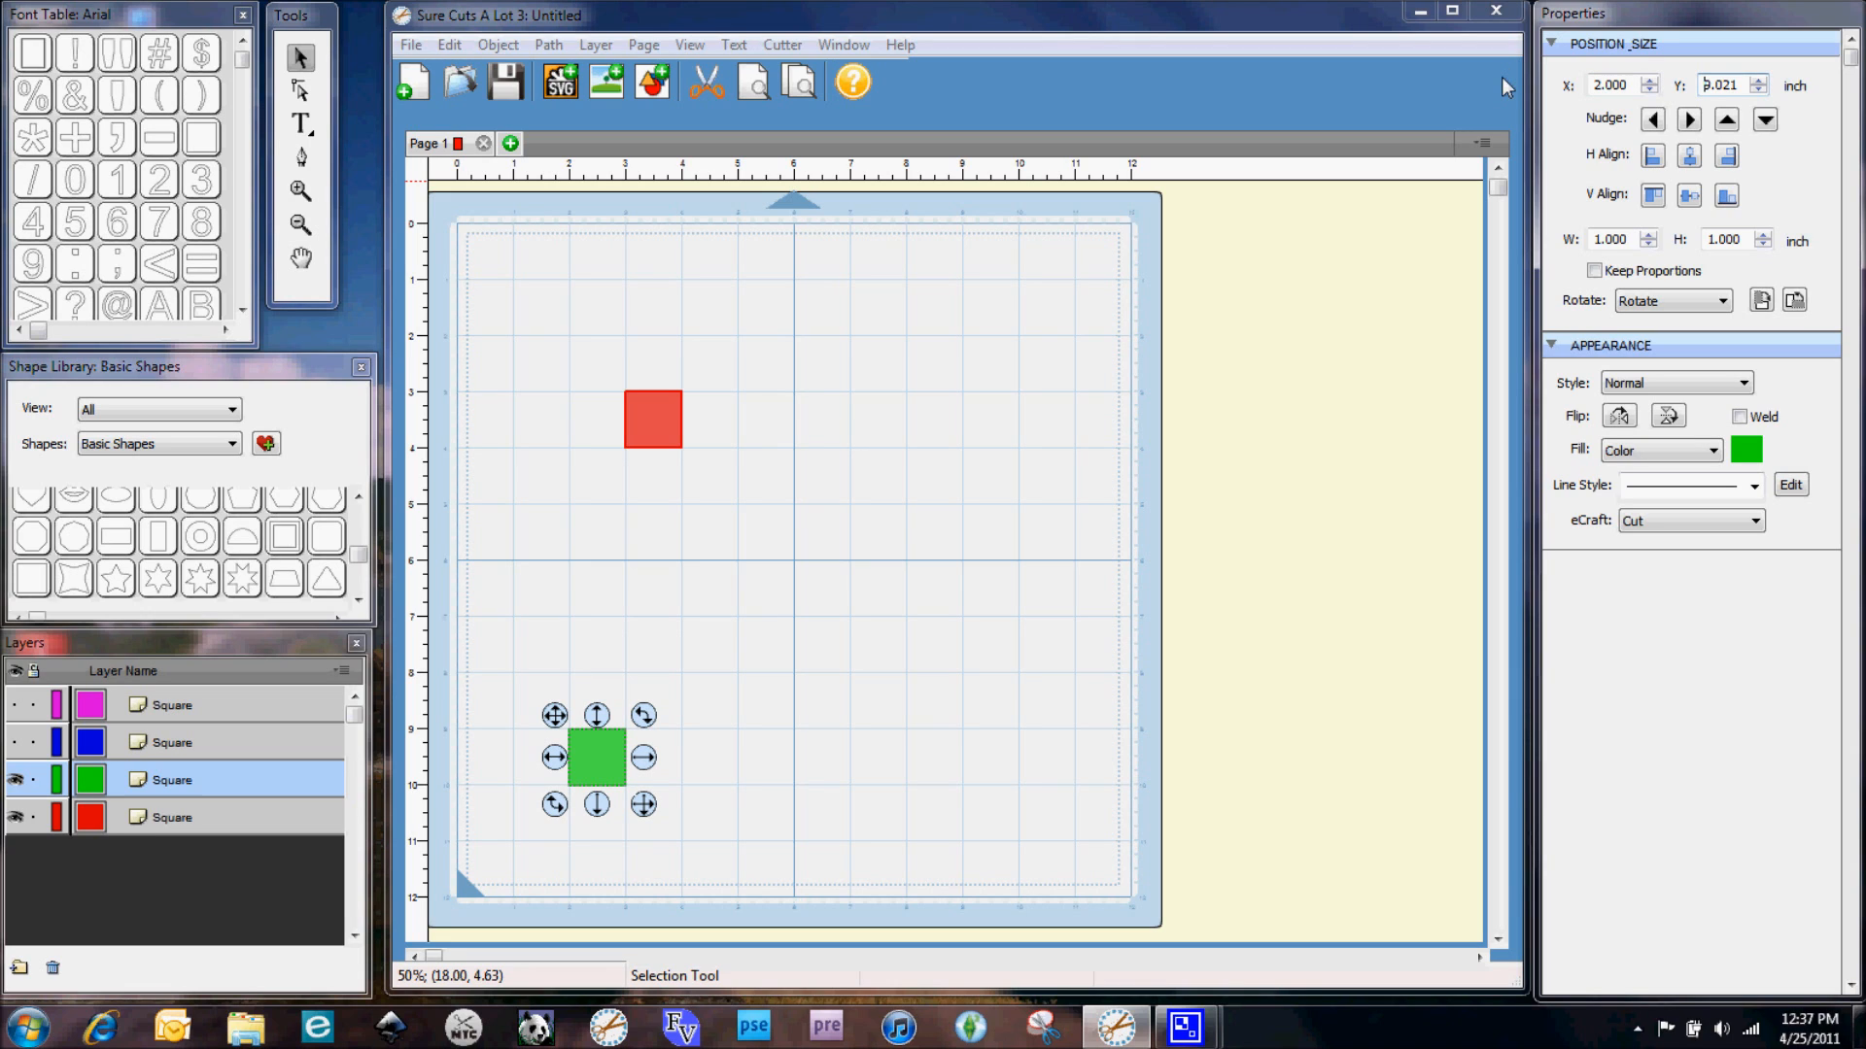
key("Right")
key("Right")
key("Right")
key("Right")
key("Right")
key("BackSpace")
key("BackSpace")
key("BackSpace")
type("0")
key("Tab")
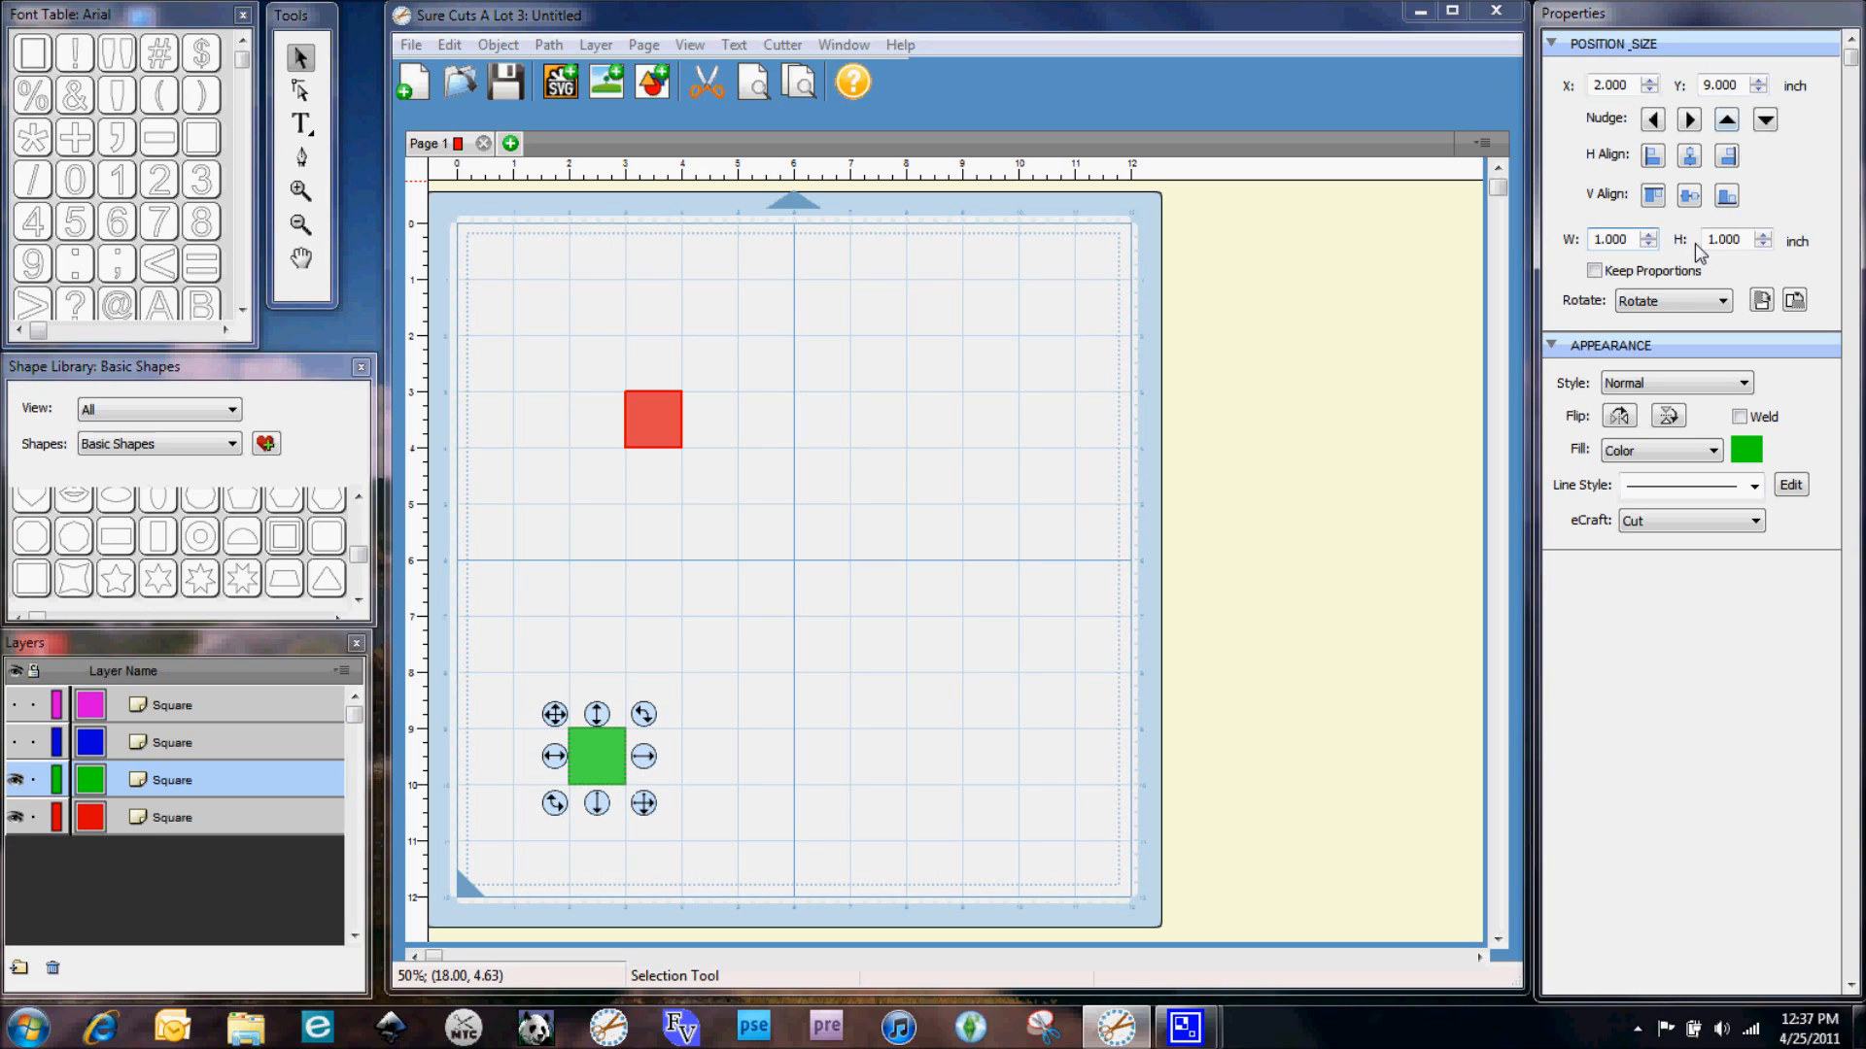
Resize the green square to 3 by 3 inches and drag it up to about 7 inches from the top
left_click(1595, 271)
double_click(1613, 239)
type("3")
key("Tab")
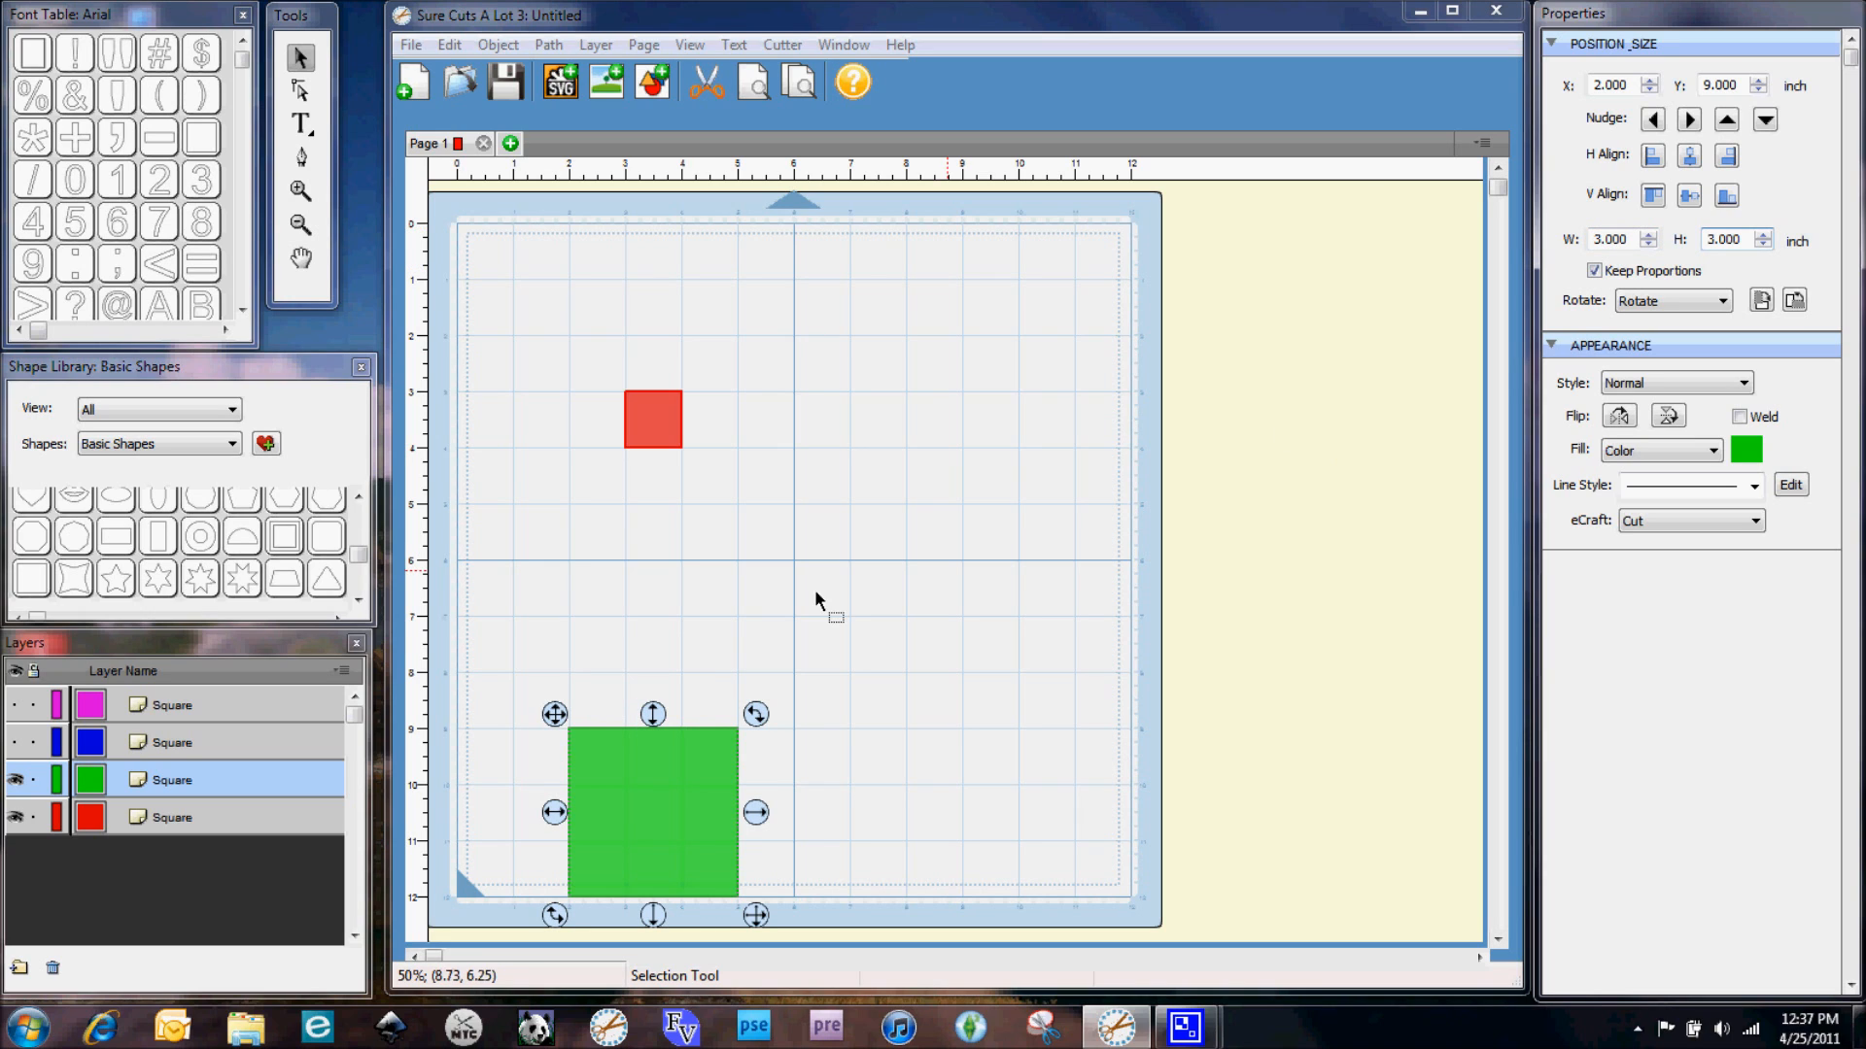
left_click_drag(552, 729, 550, 606)
left_click(830, 690)
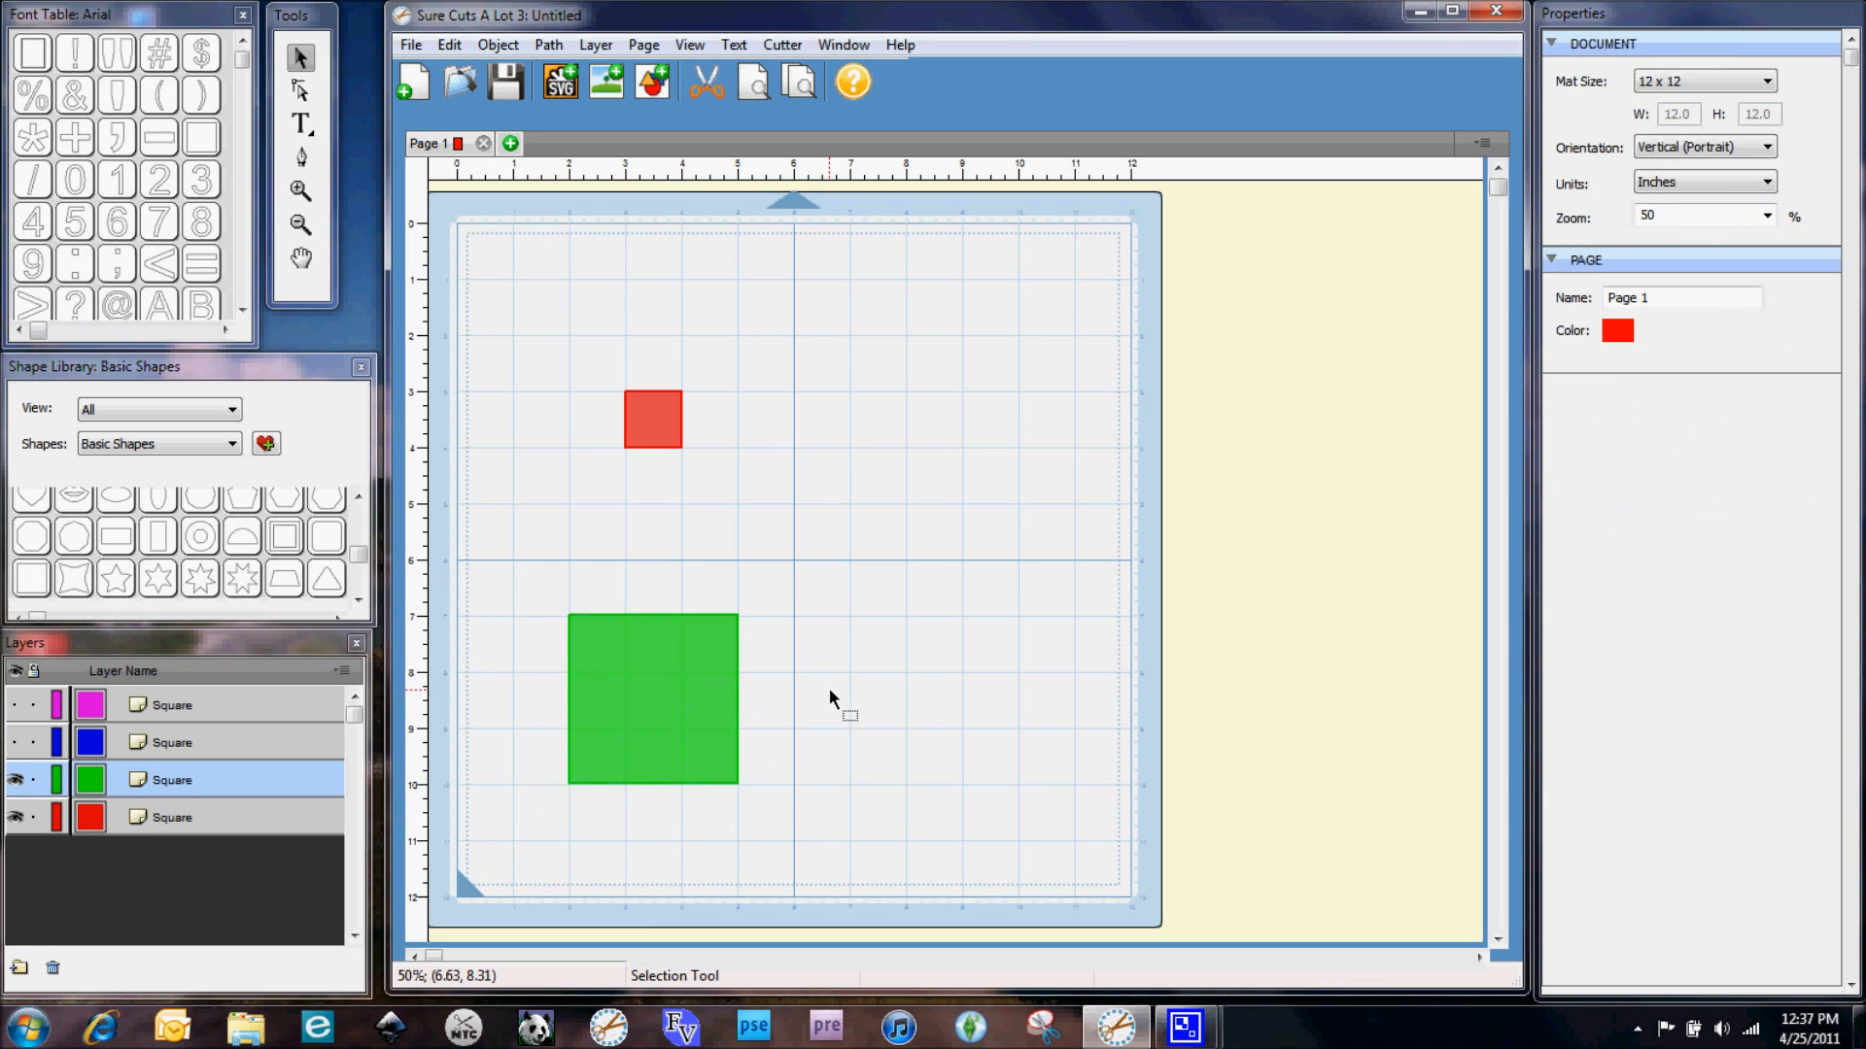
Drag the red square to the mat's lower right and resize it to 3 by 3 inches
left_click(653, 418)
left_click_drag(616, 381, 878, 619)
left_click(1621, 239)
key("shift+Home")
key("BackSpace")
type("3")
key("Return")
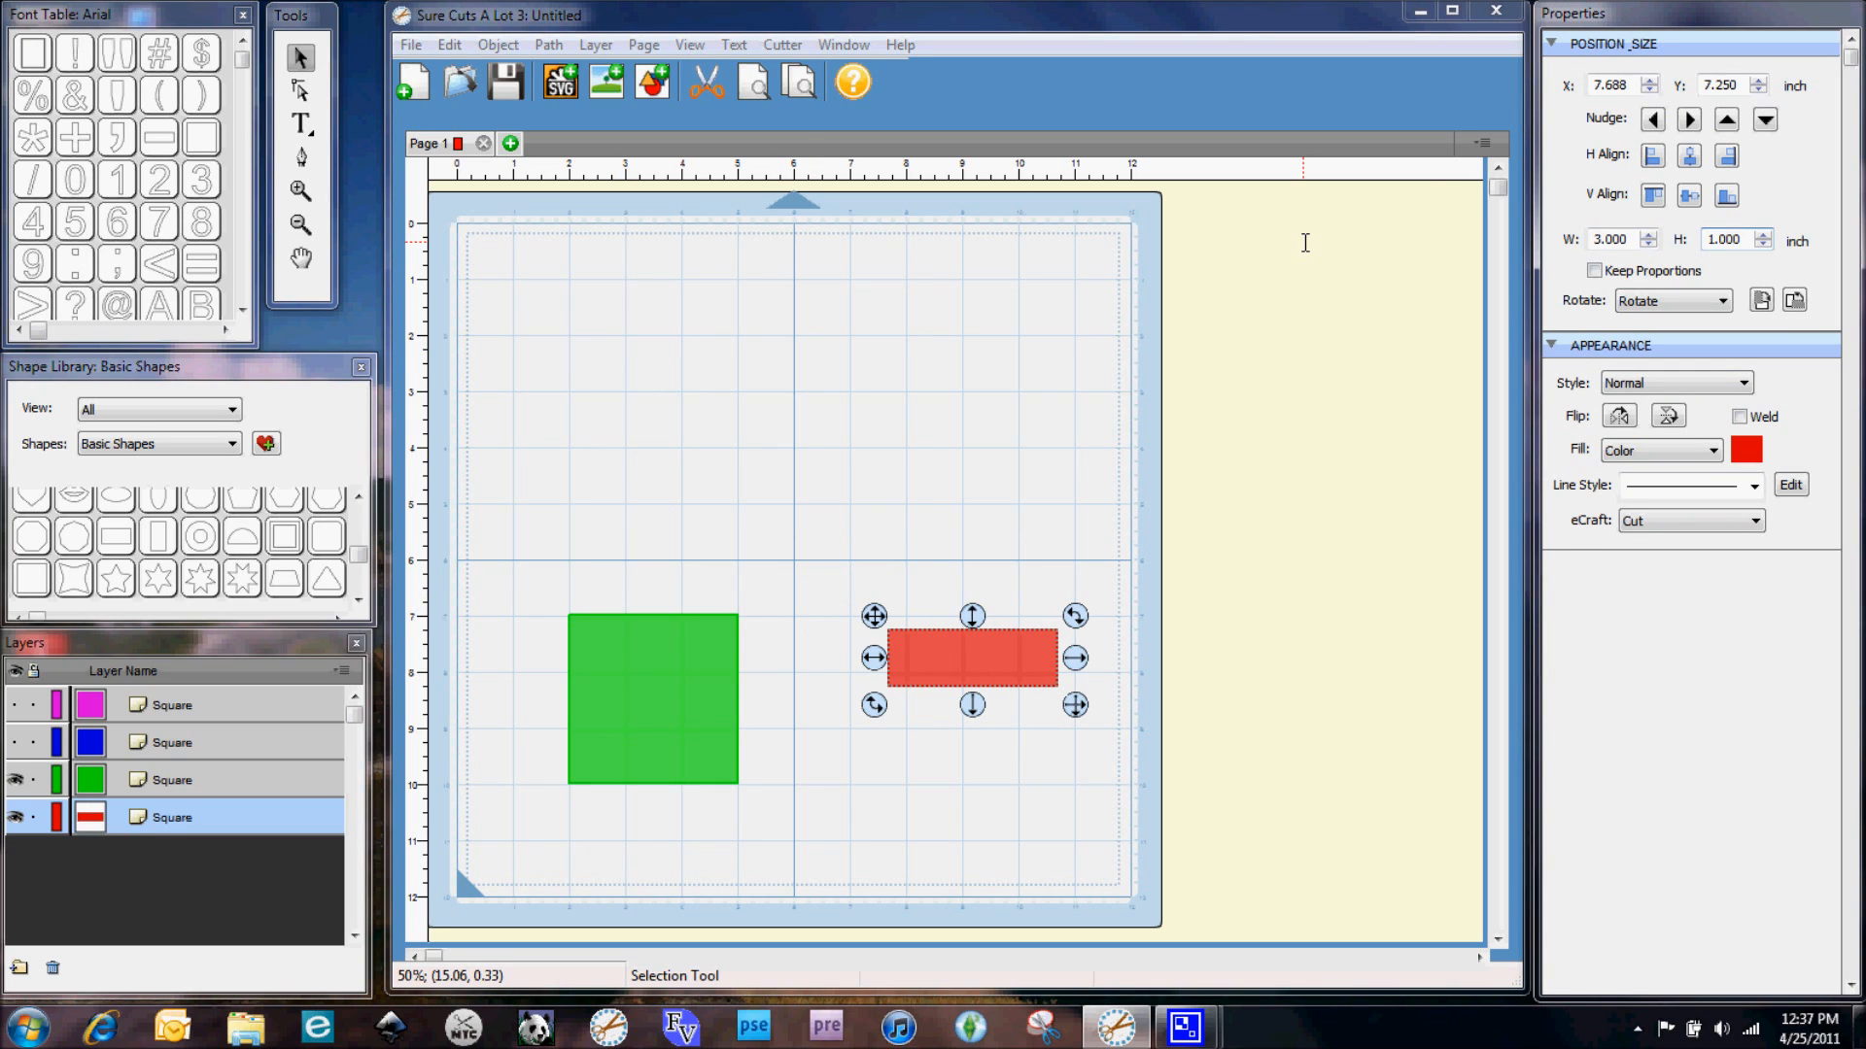
left_click(1726, 240)
key("BackSpace")
key("BackSpace")
key("BackSpace")
key("BackSpace")
key("BackSpace")
key("Return")
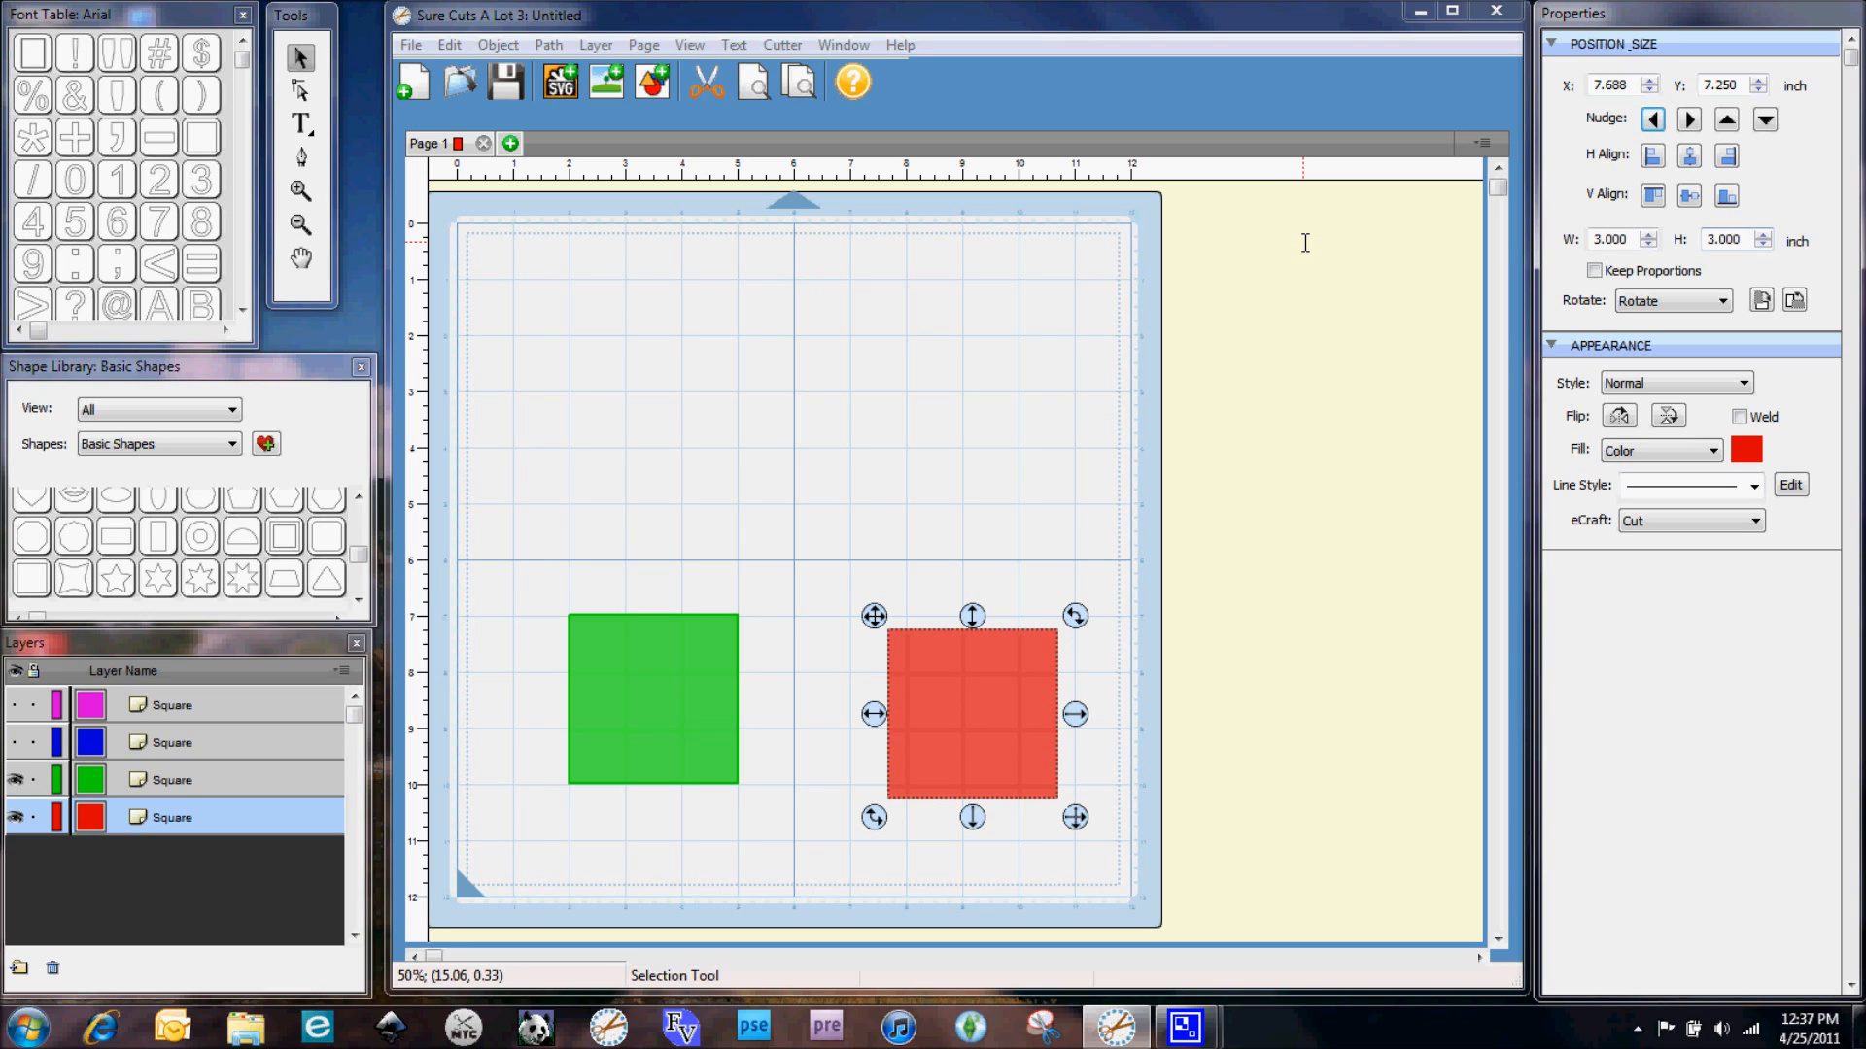
Set the red square's position to X 7 and Y 7 inches
left_click_drag(871, 616, 838, 612)
double_click(1613, 85)
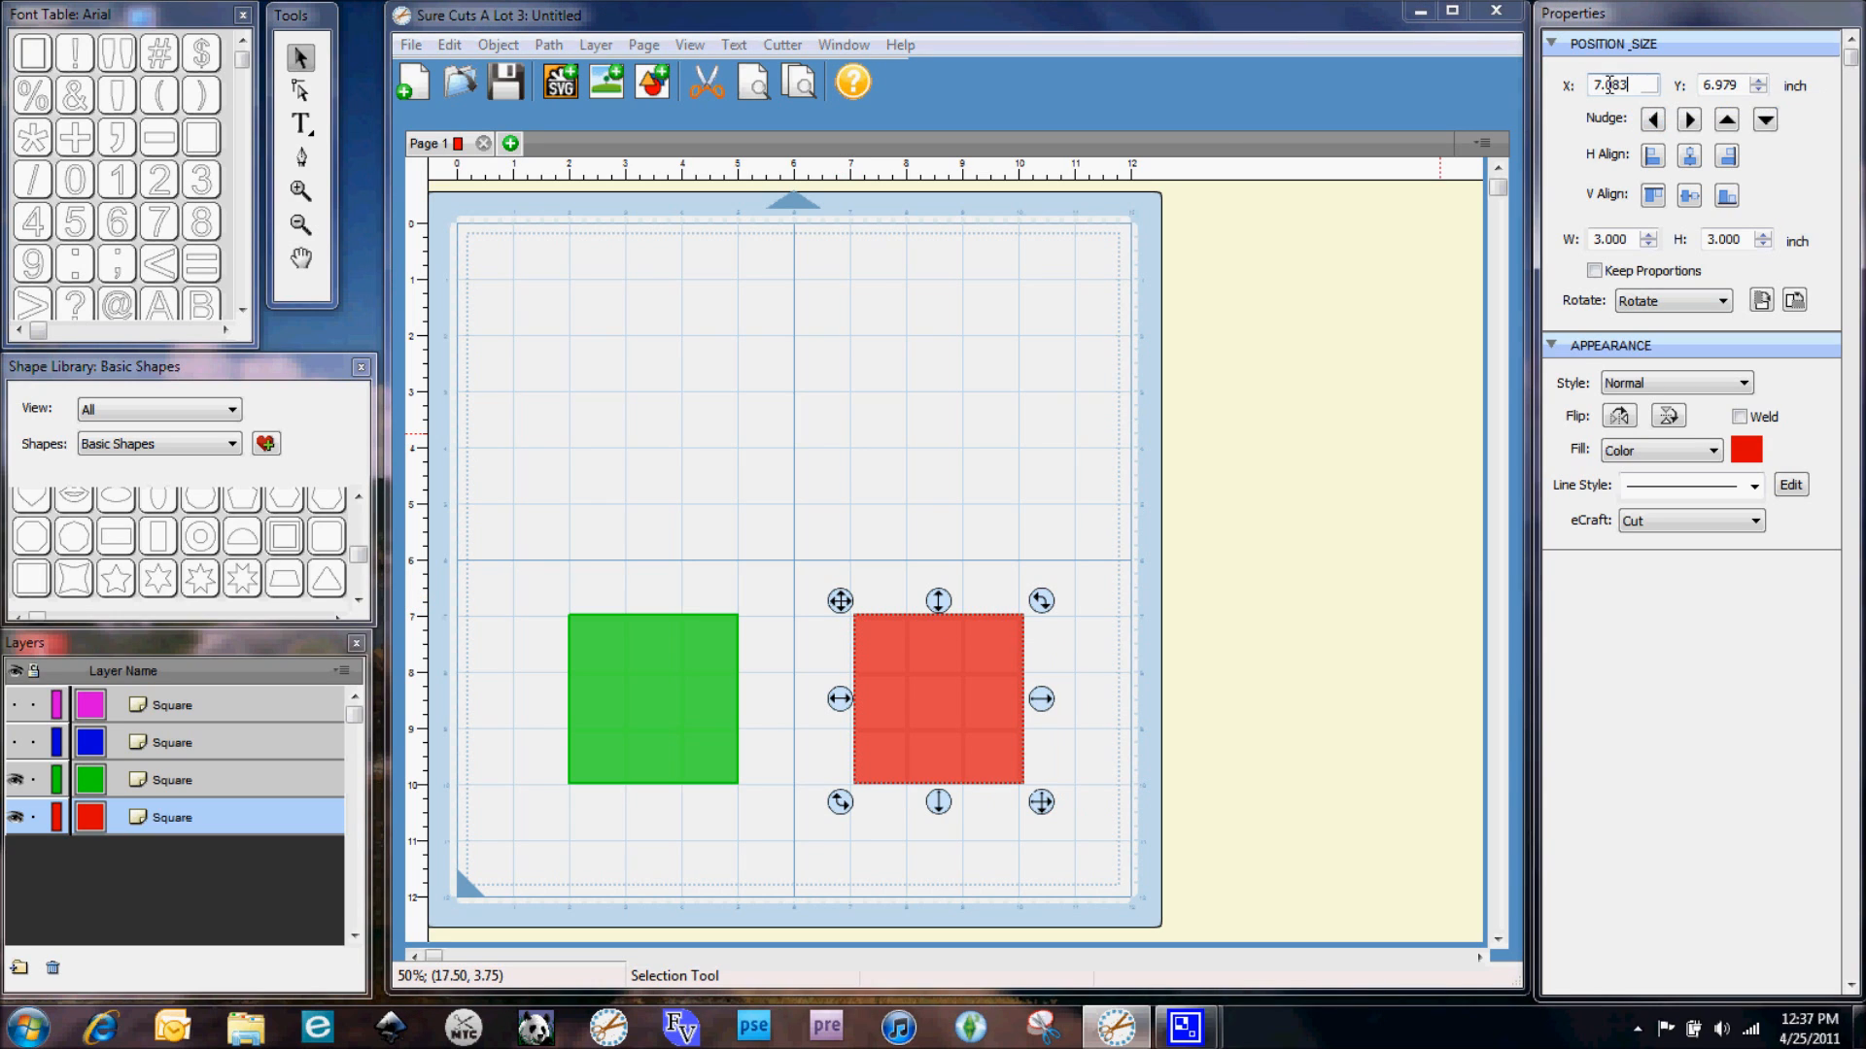
type("7.")
key("Return")
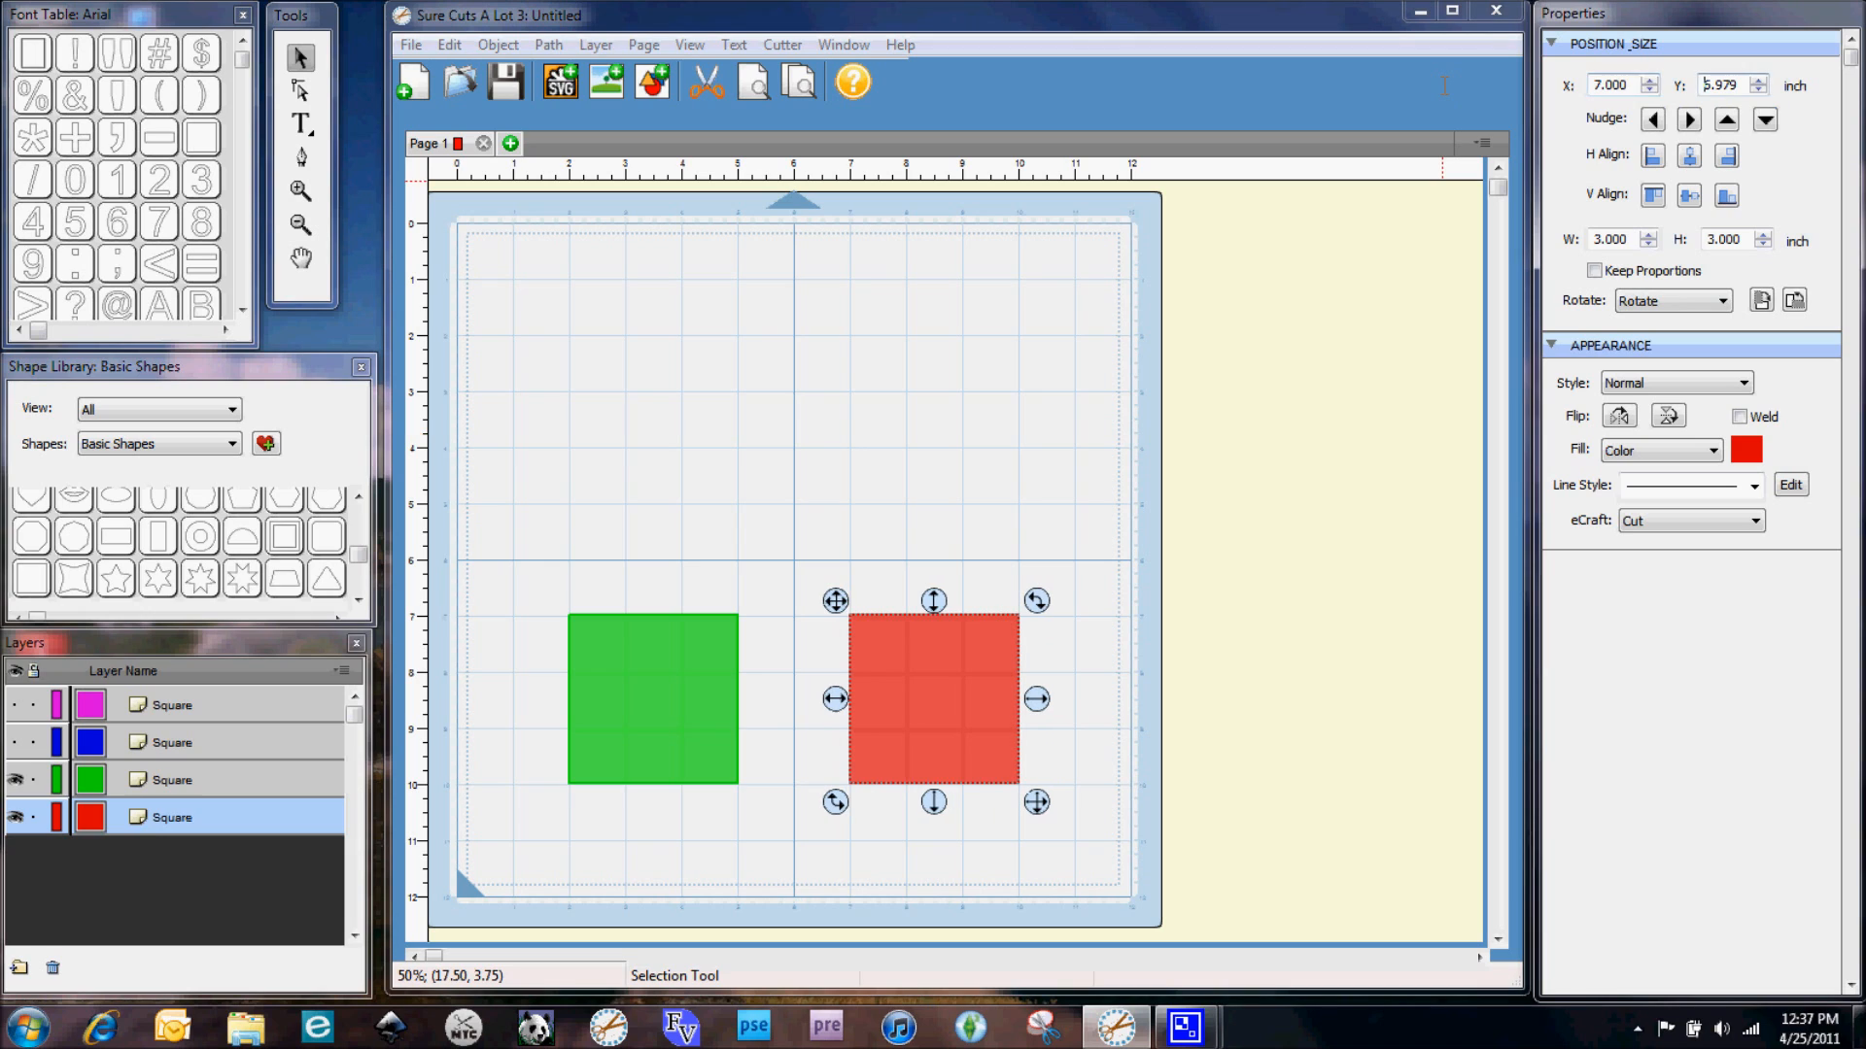
type("6")
key("Delete")
key("Delete")
key("Delete")
key("Delete")
key("Delete")
key("BackSpace")
type("7")
key("Return")
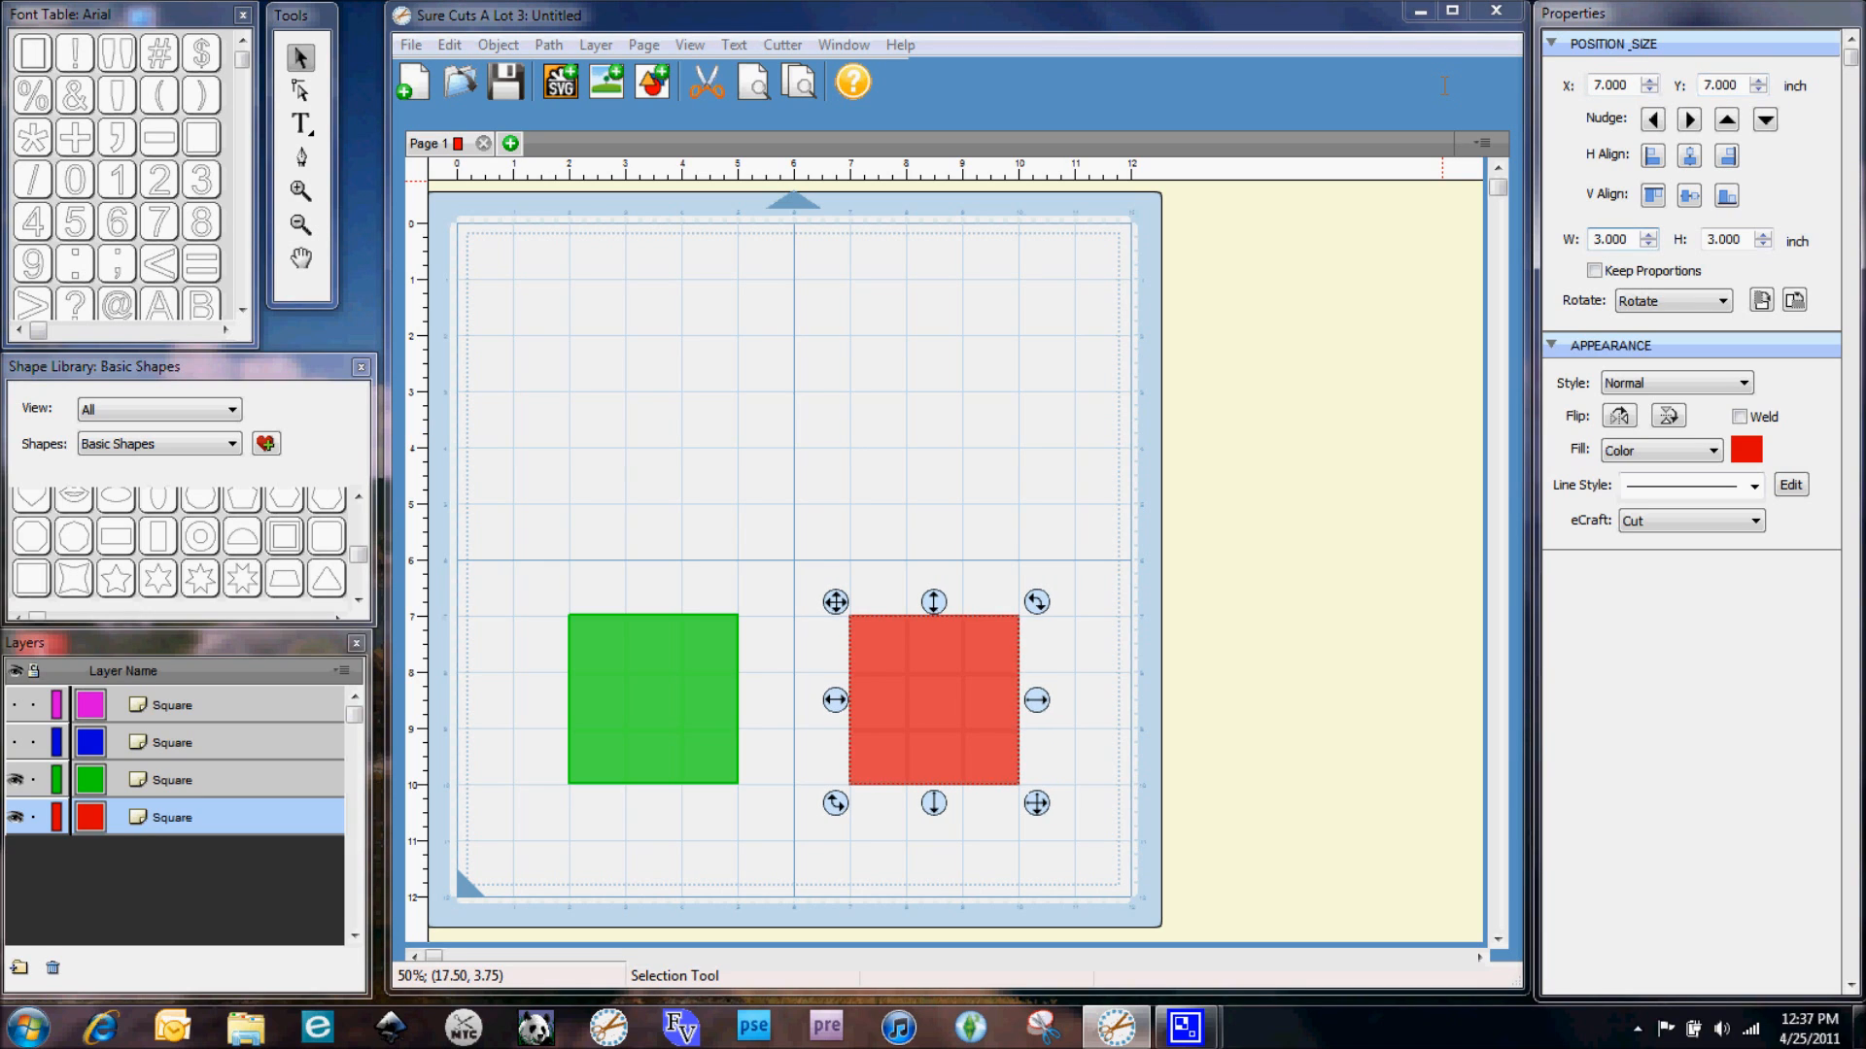
Show the hidden blue and pink squares' layers again and deselect everything
left_click(16, 743)
left_click(17, 705)
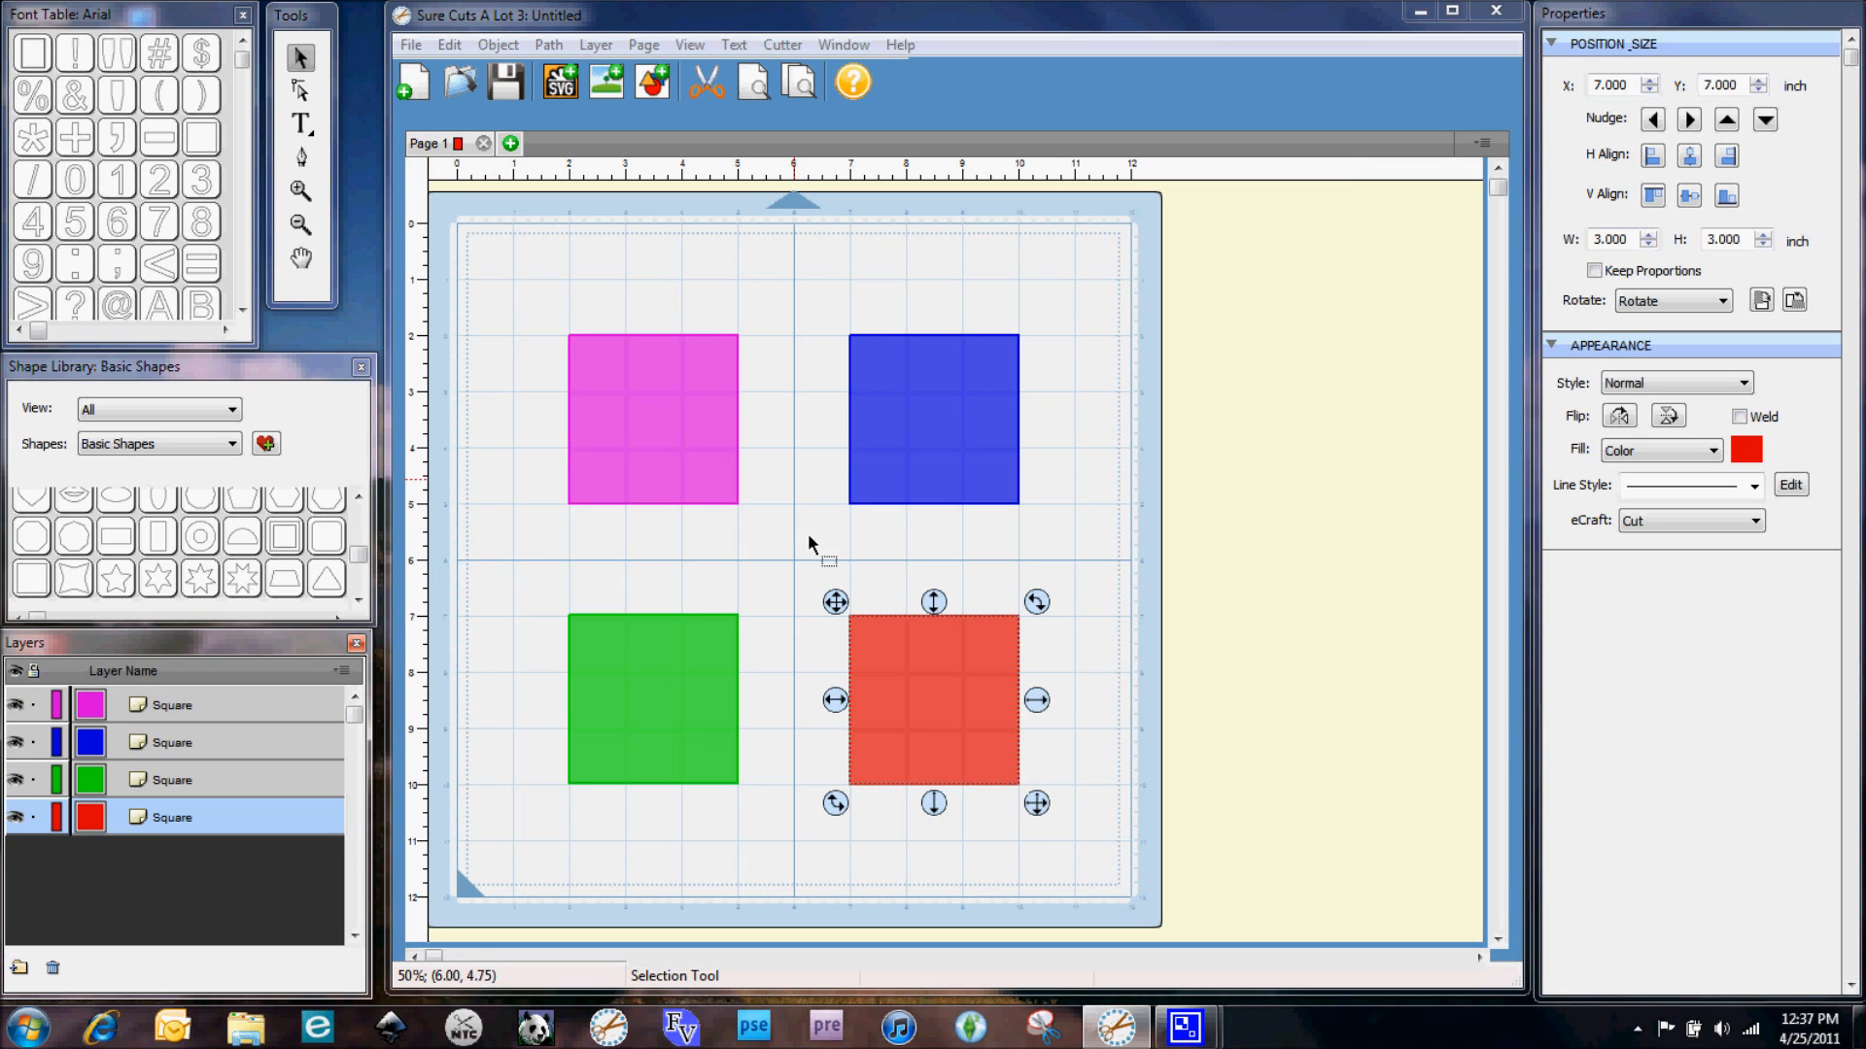
left_click(792, 734)
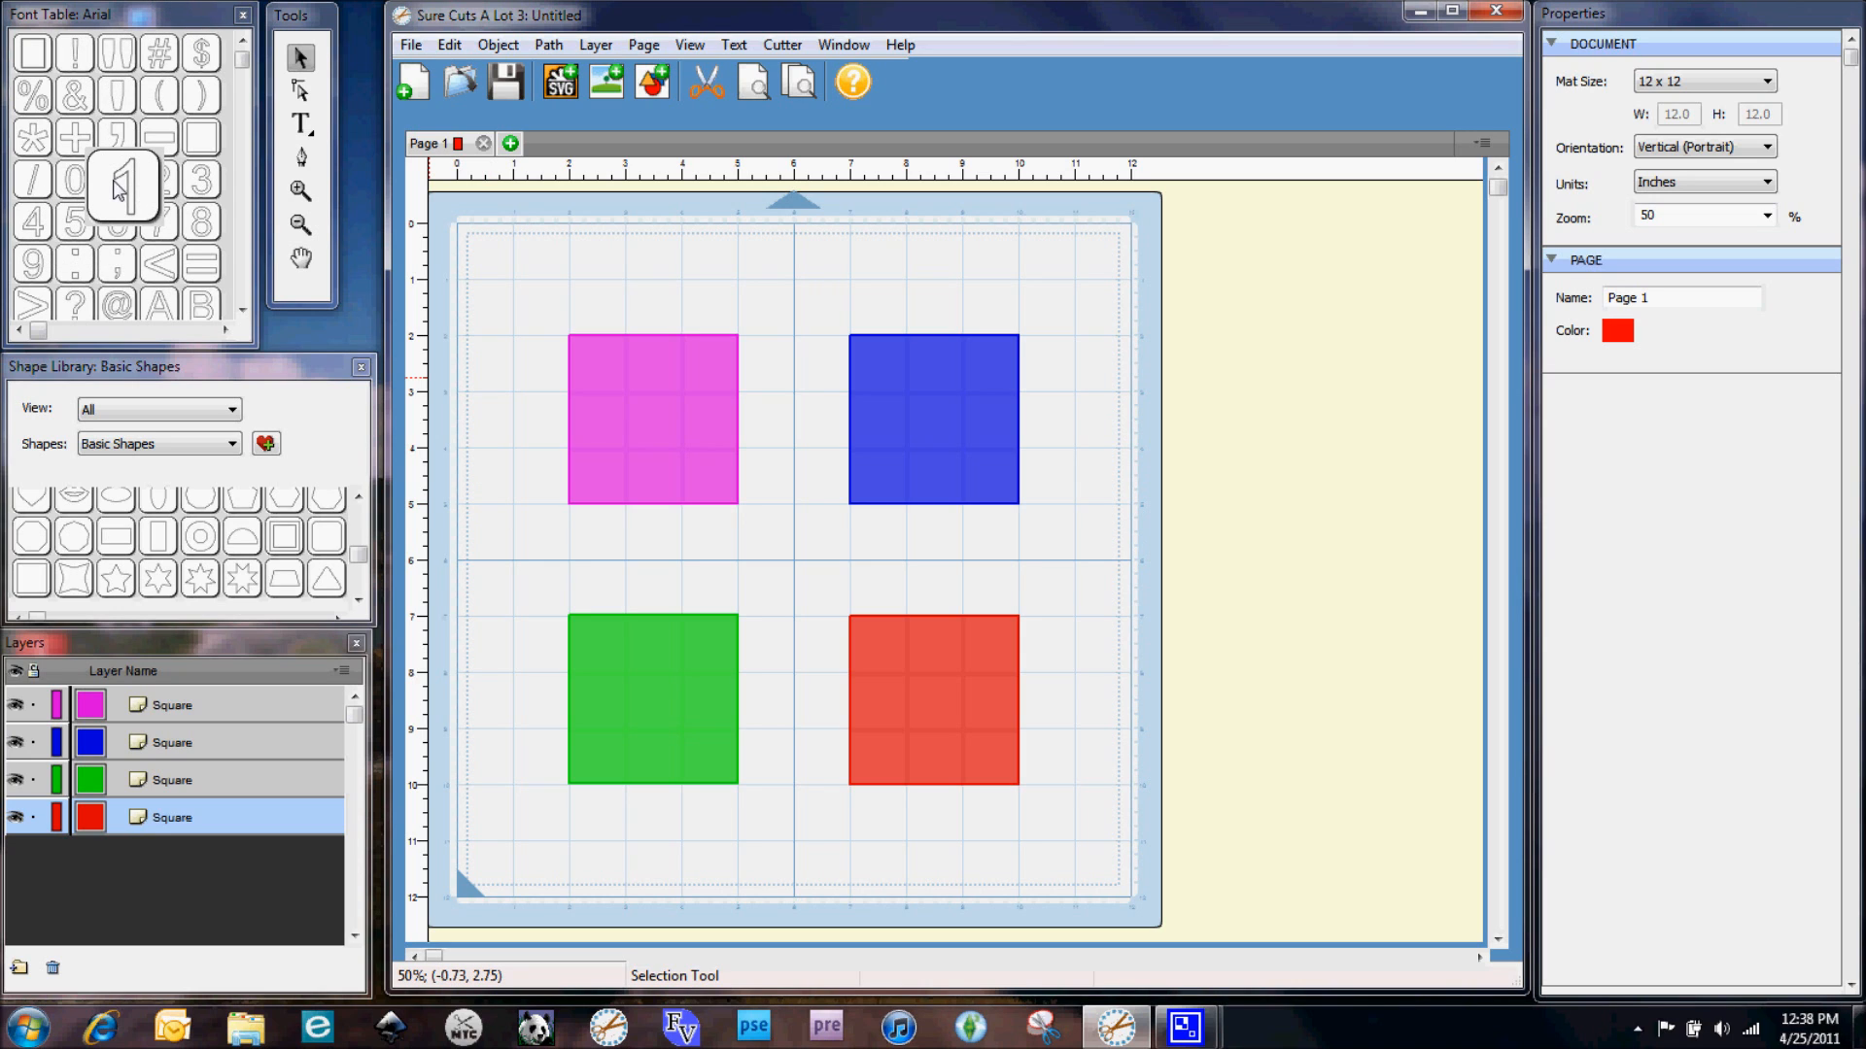
Place the number 1 from the font table on the pink square and the number 2 on the blue square
left_click_drag(120, 188, 618, 384)
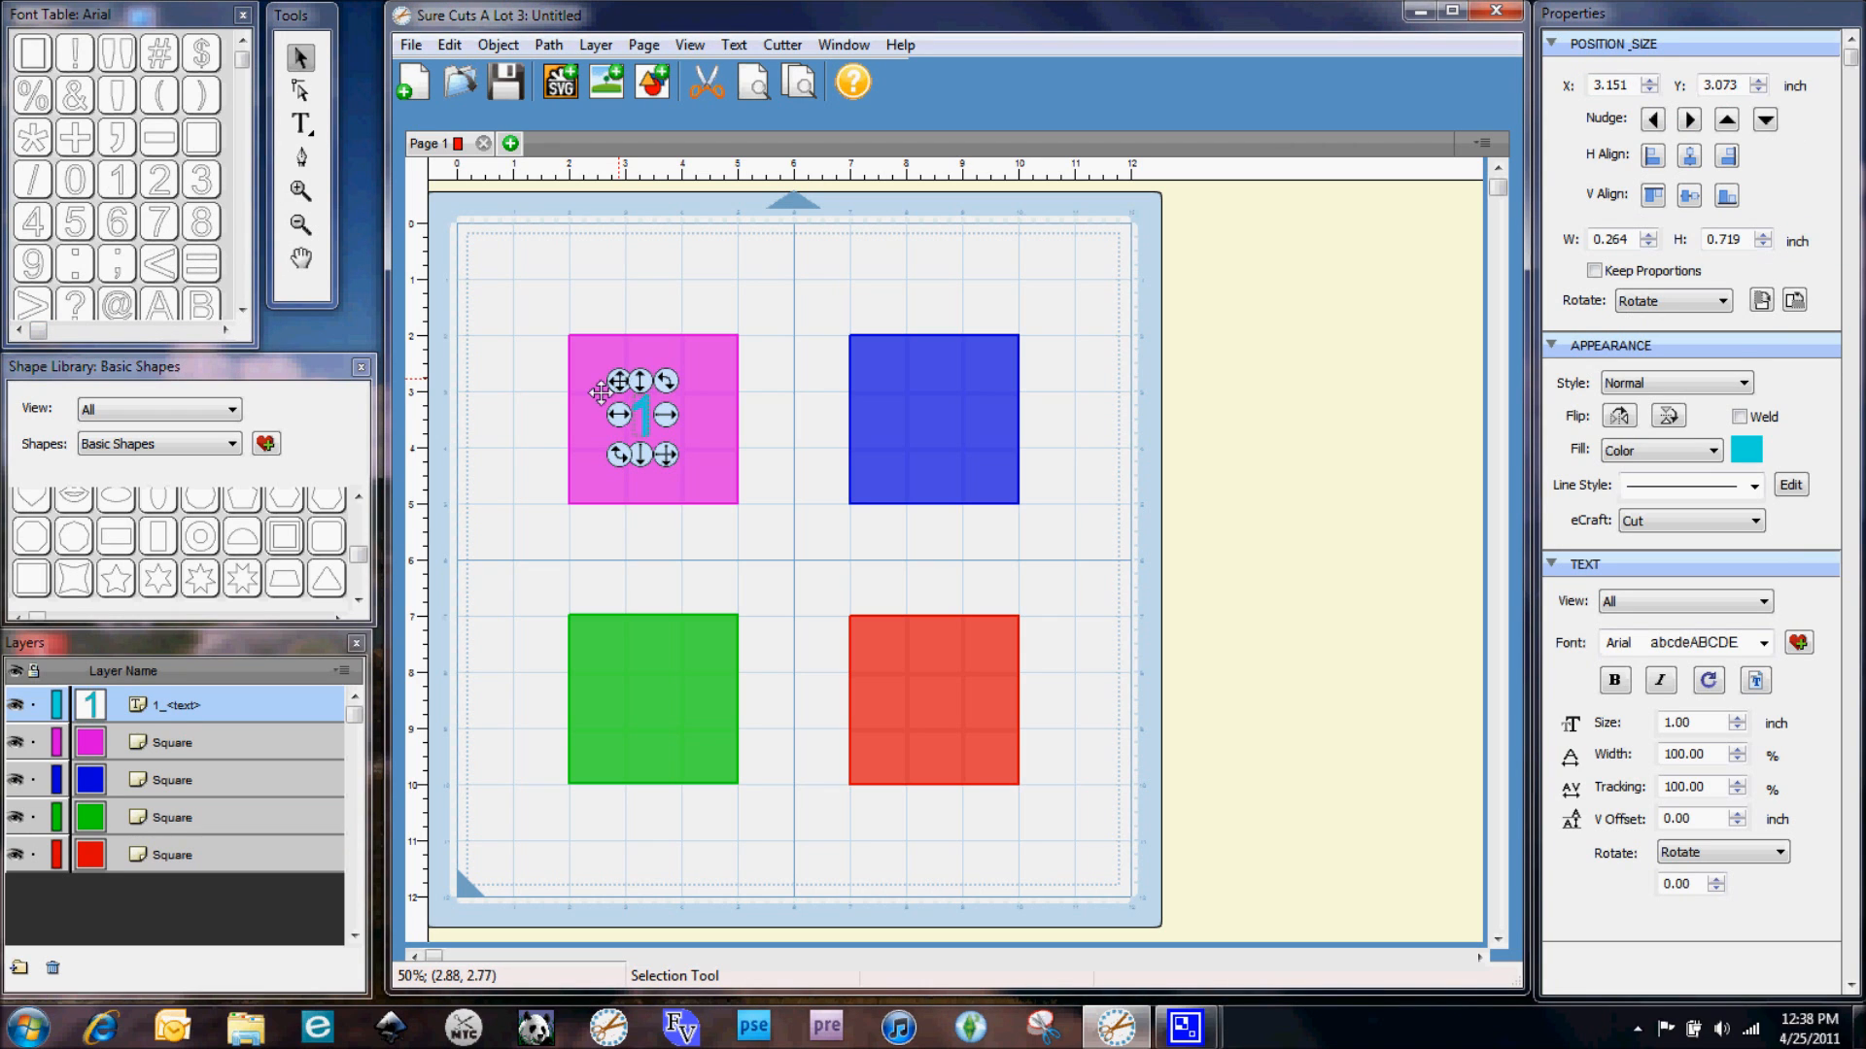
left_click(523, 469)
left_click_drag(159, 179, 912, 385)
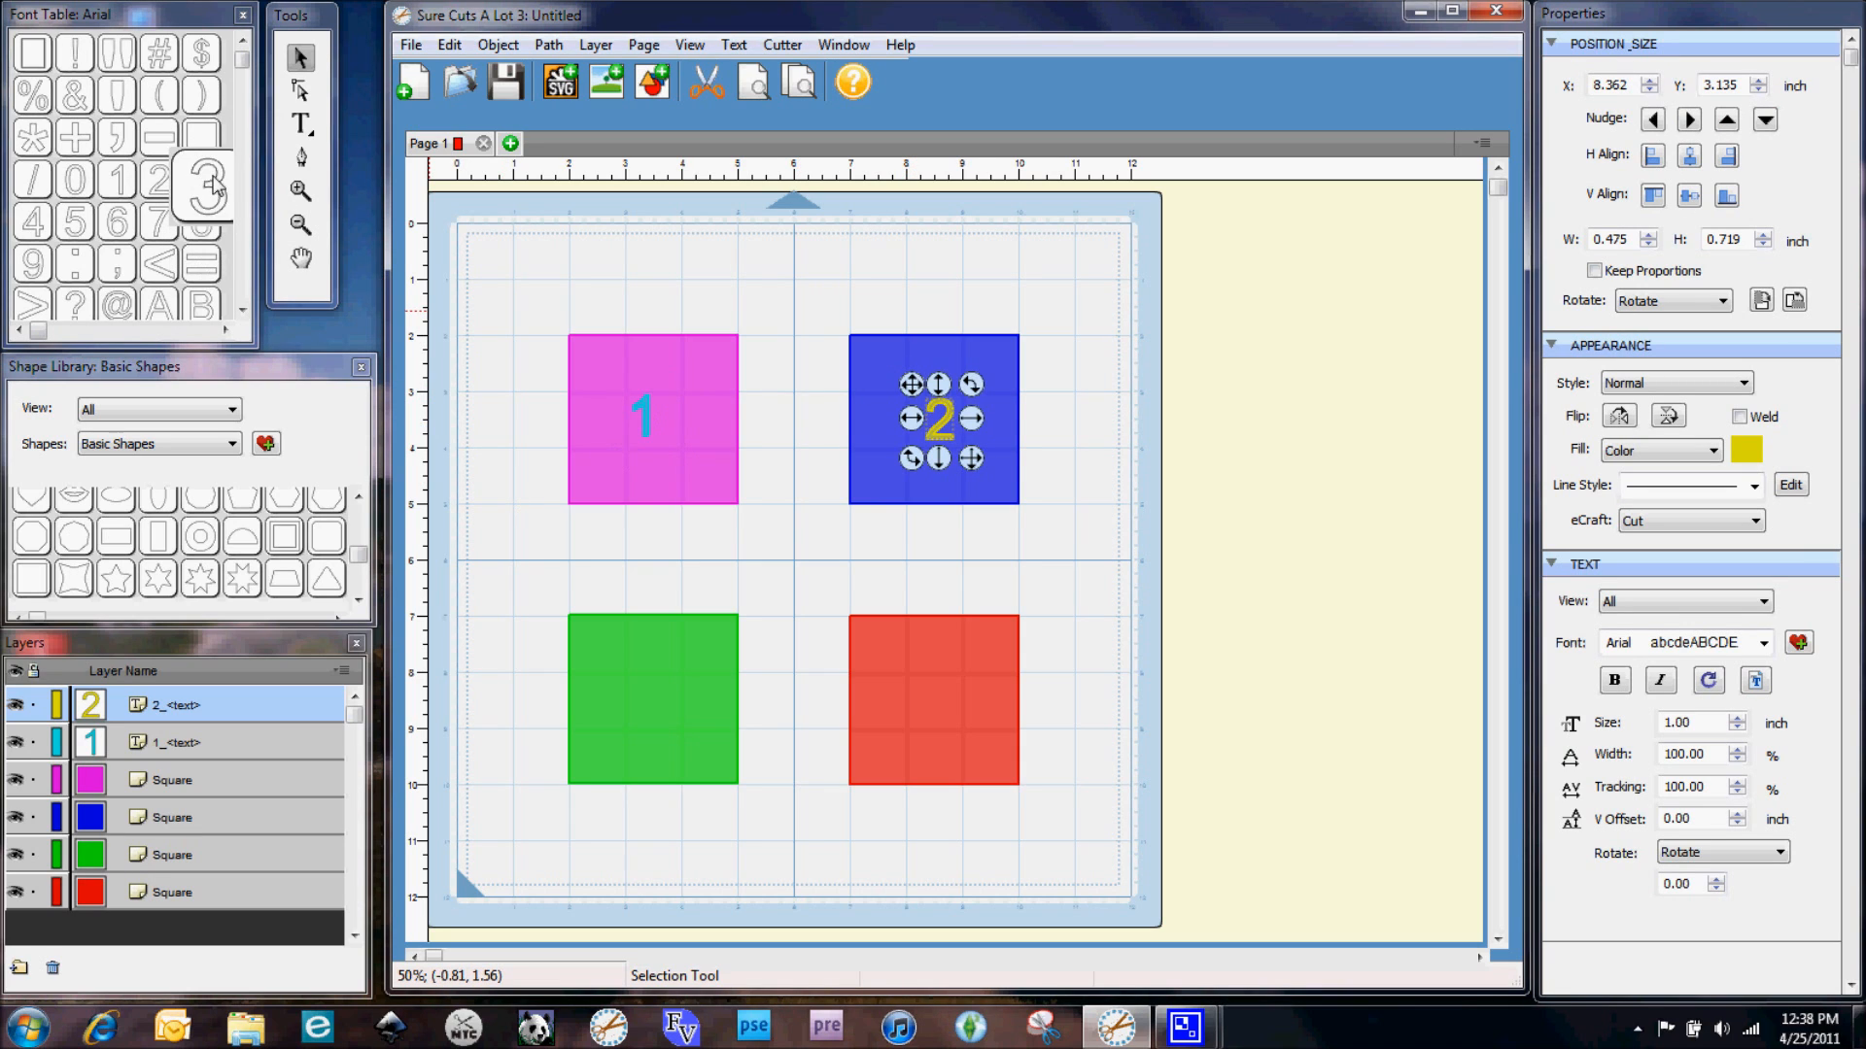
left_click(201, 179)
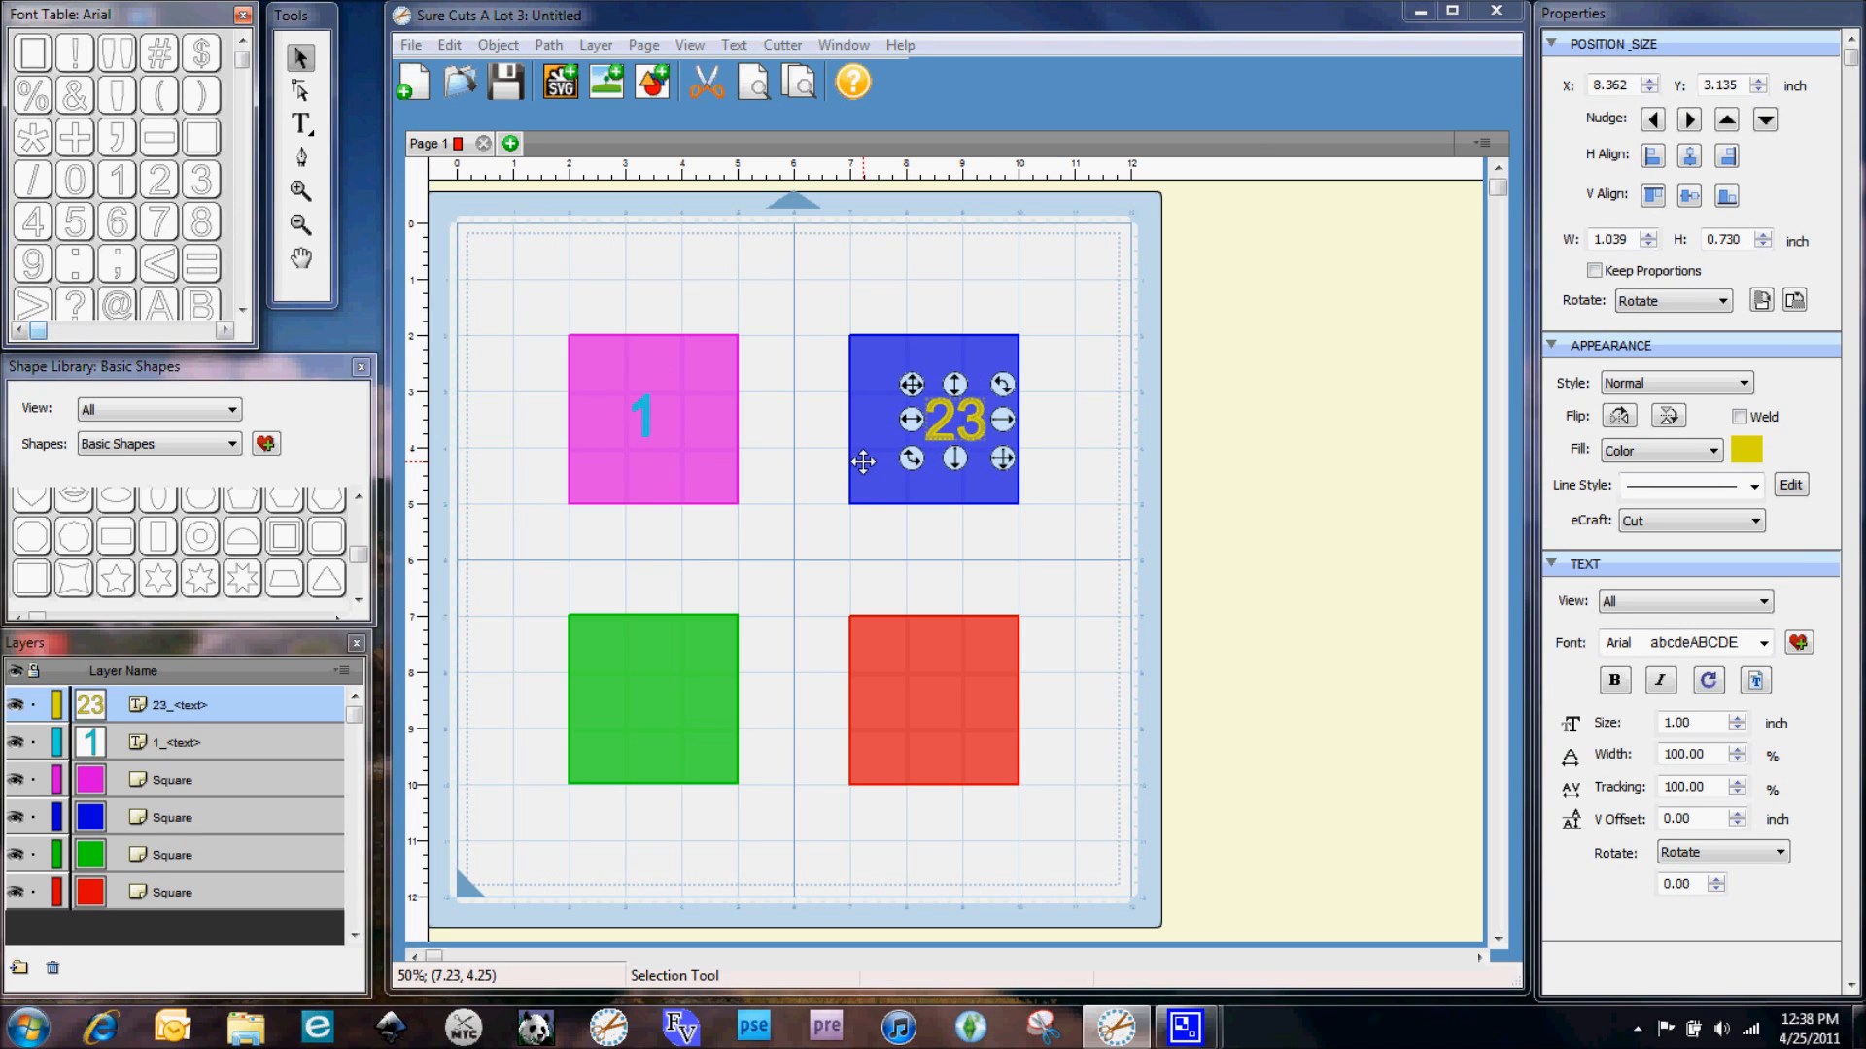
left_click(449, 45)
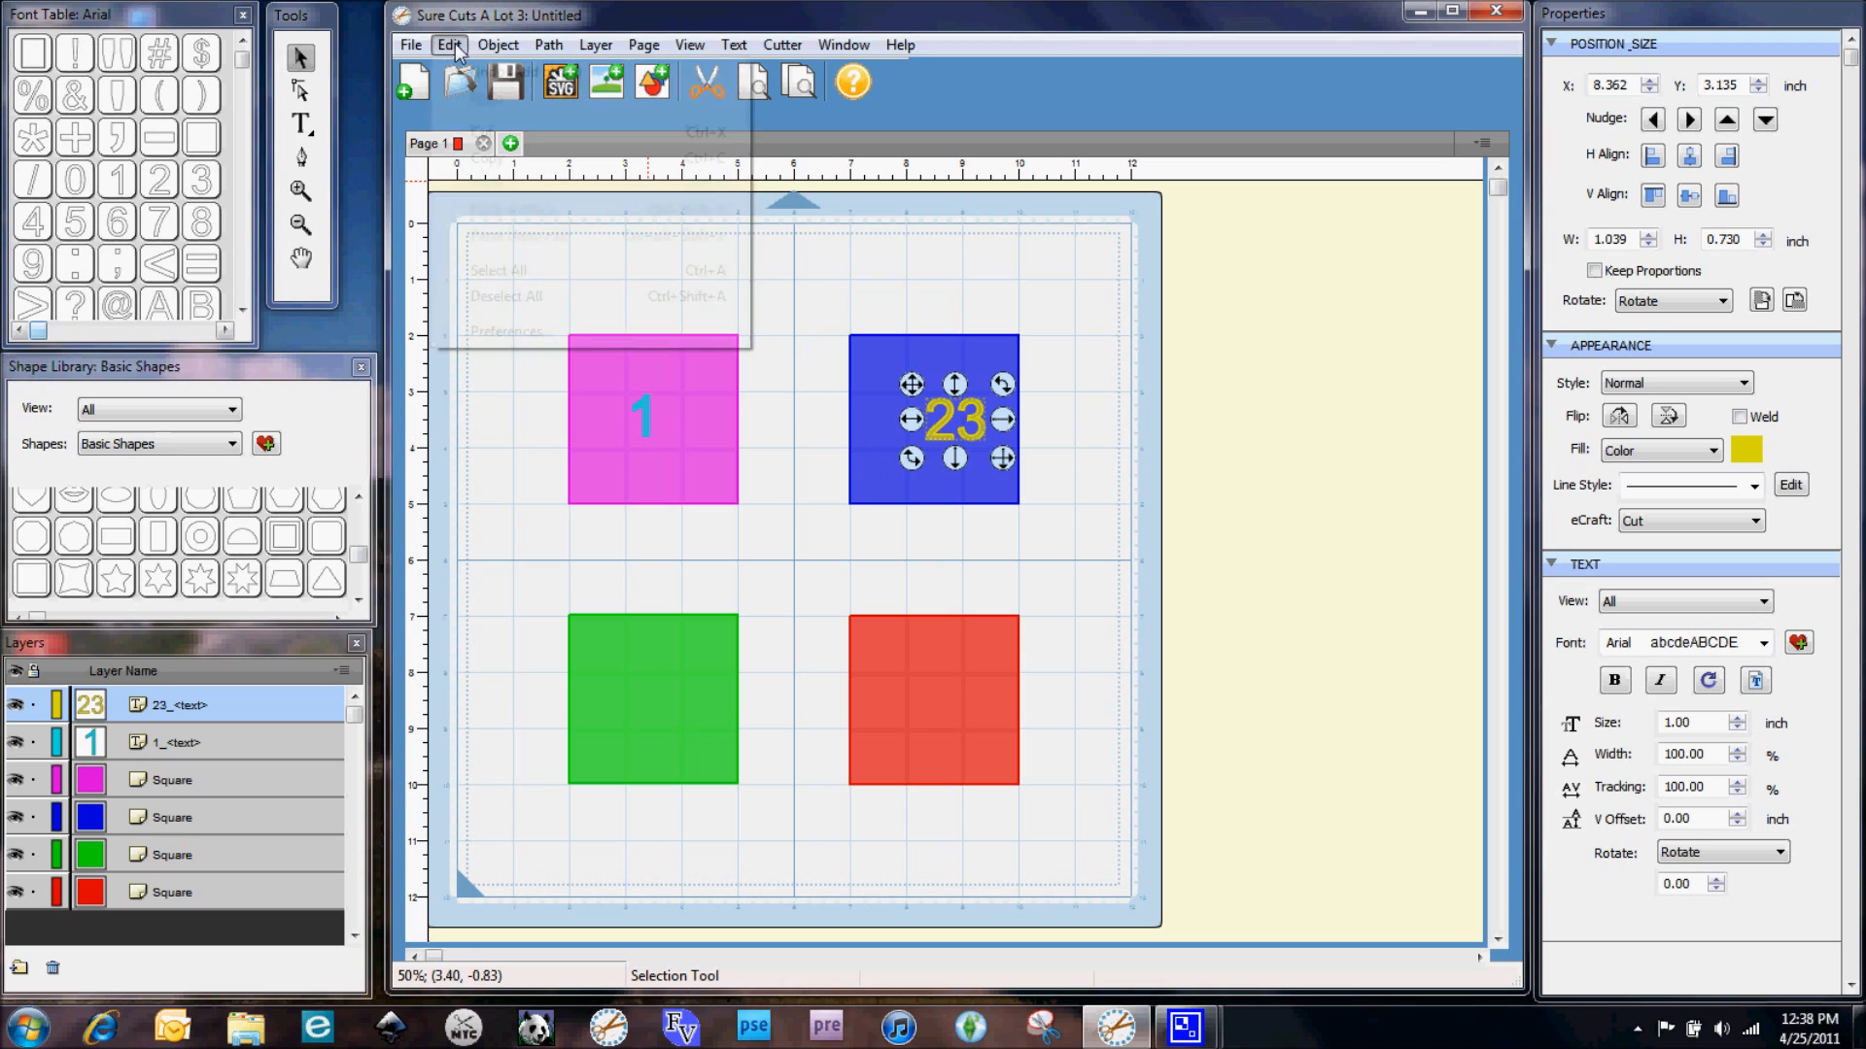
left_click(486, 74)
left_click(807, 532)
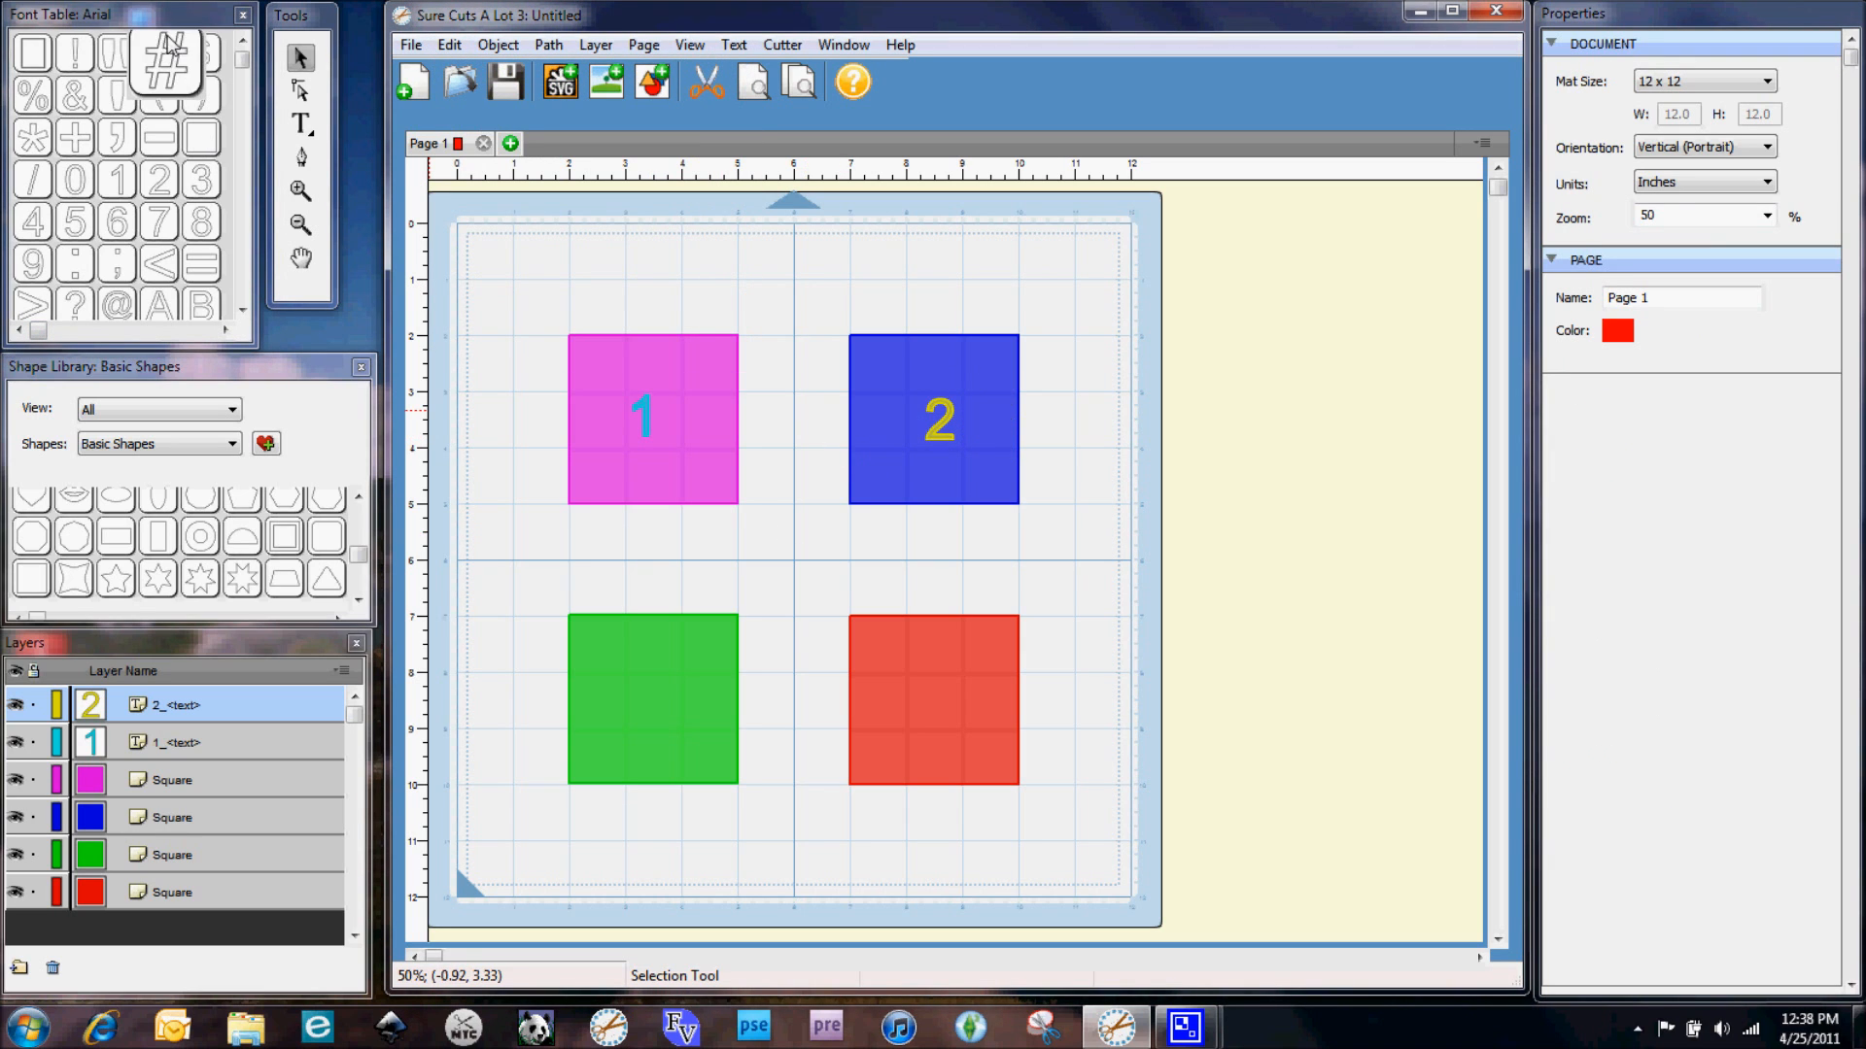
Add the number 3 from the font table and move it onto the green square
left_click(201, 178)
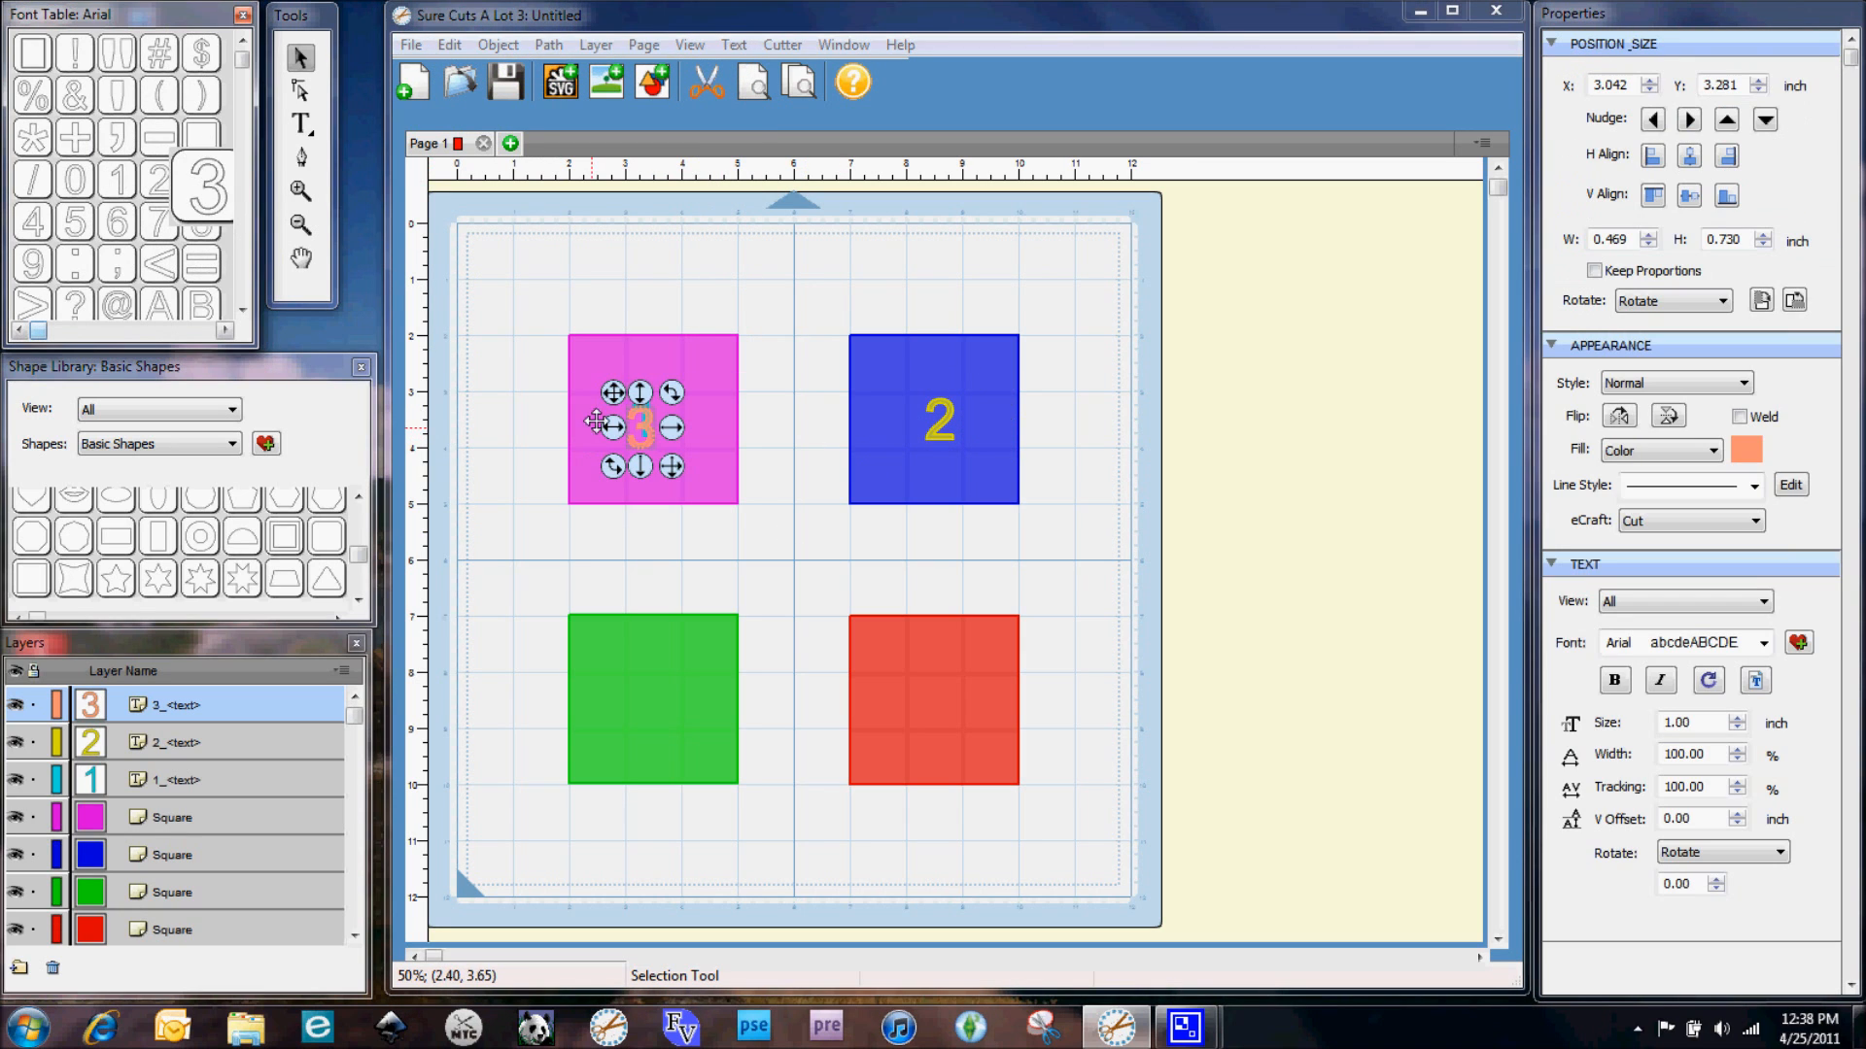
left_click_drag(602, 435, 609, 707)
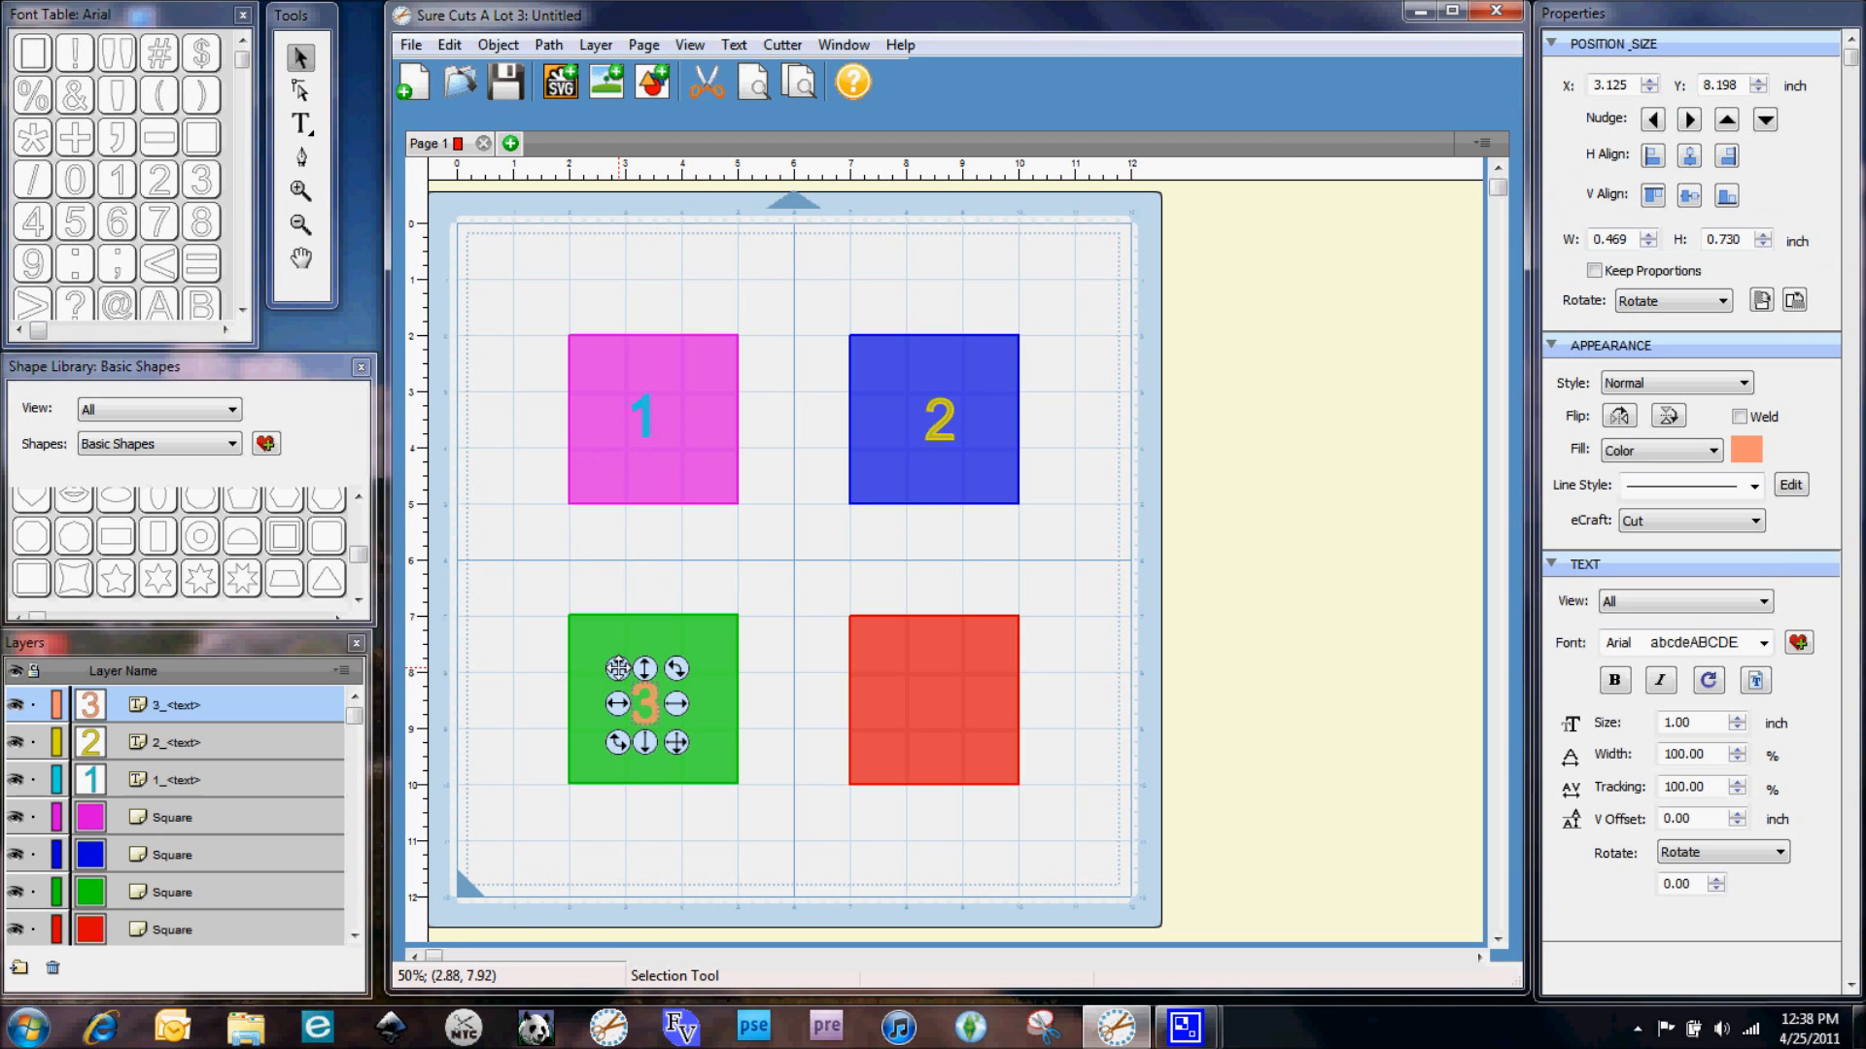
left_click(493, 564)
Add the number 4 from the font table and move it onto the red square
left_click(33, 222)
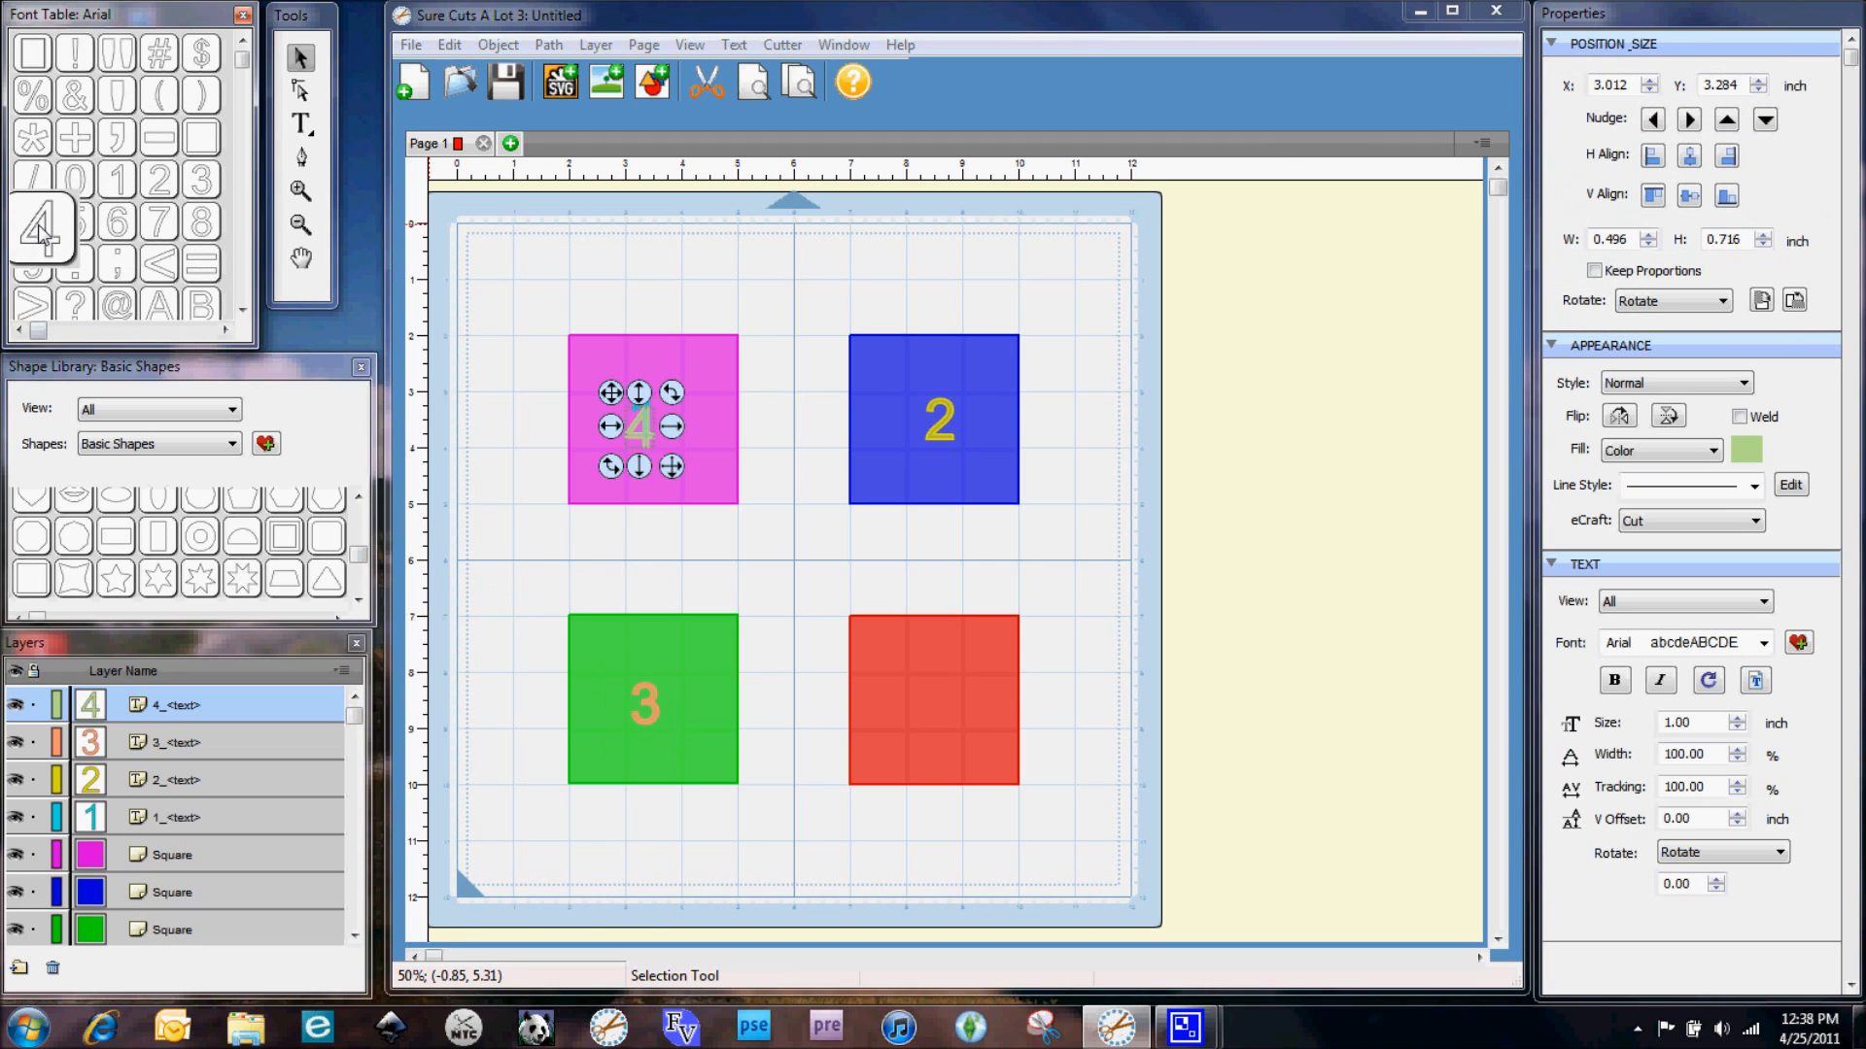
left_click_drag(618, 396, 907, 670)
left_click(785, 557)
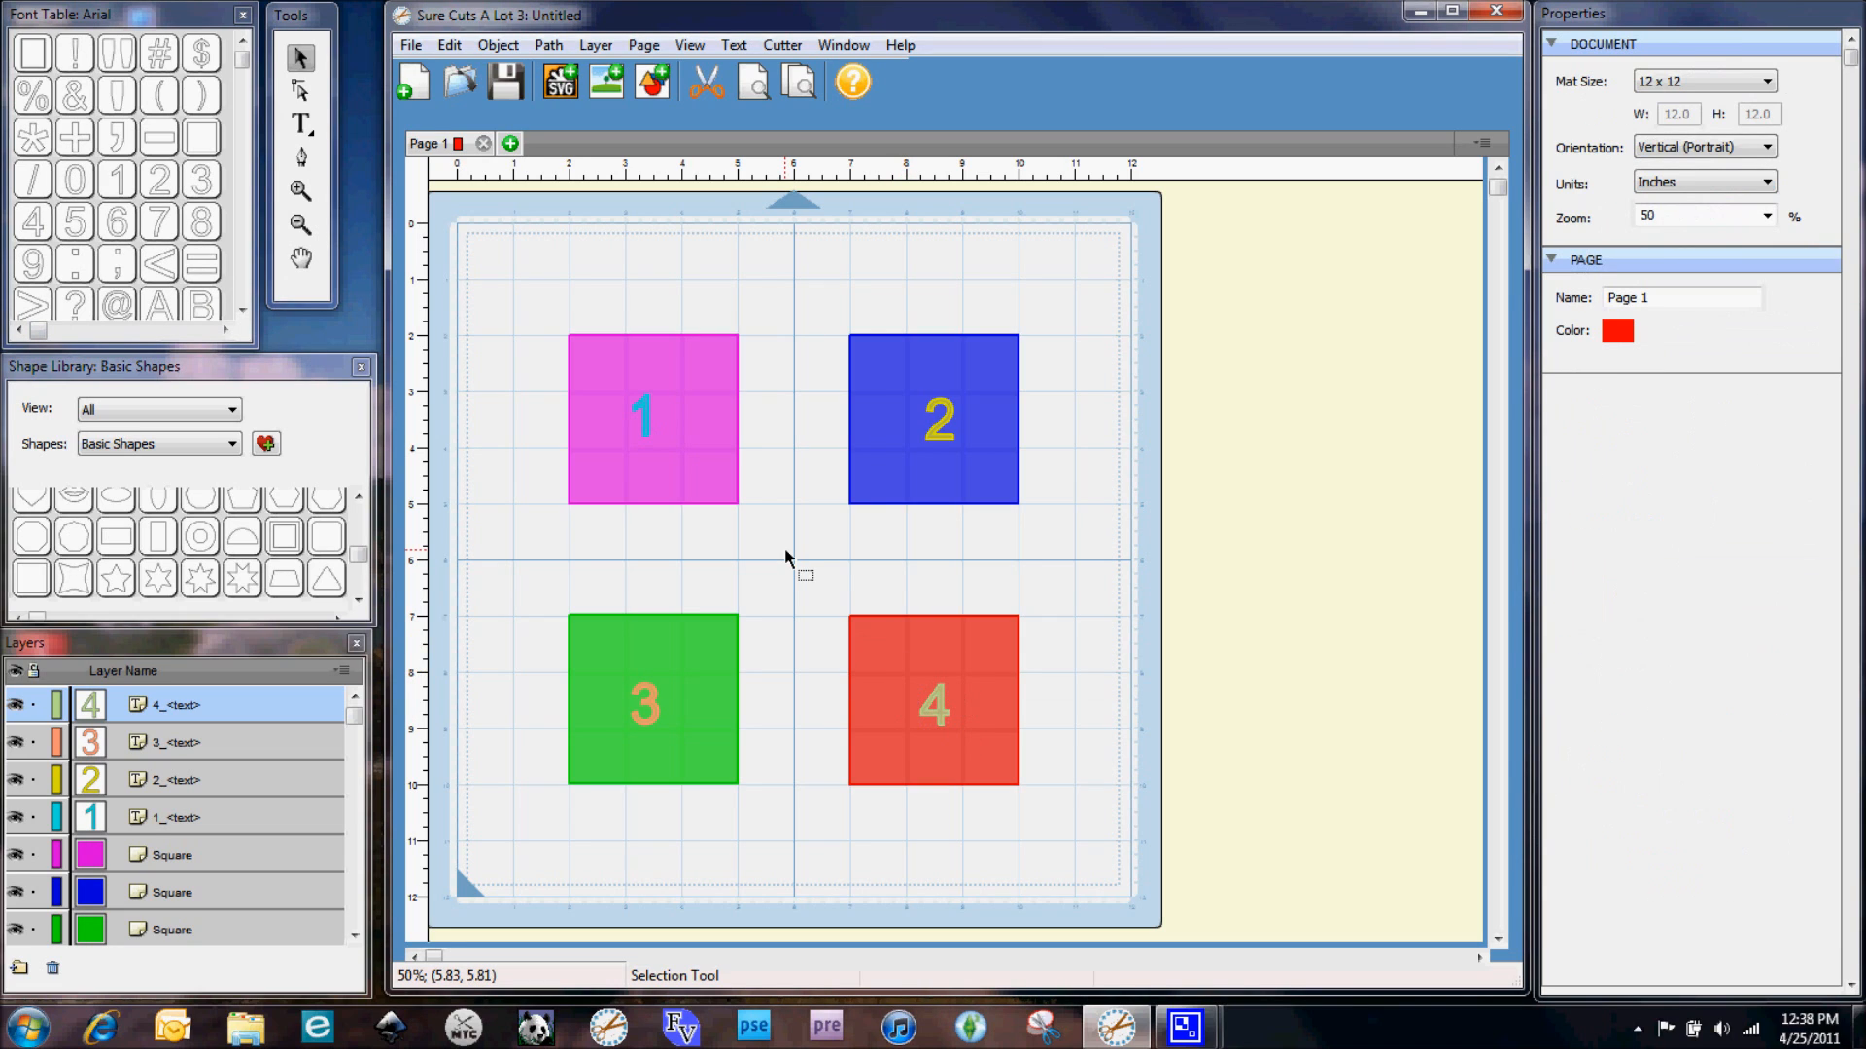